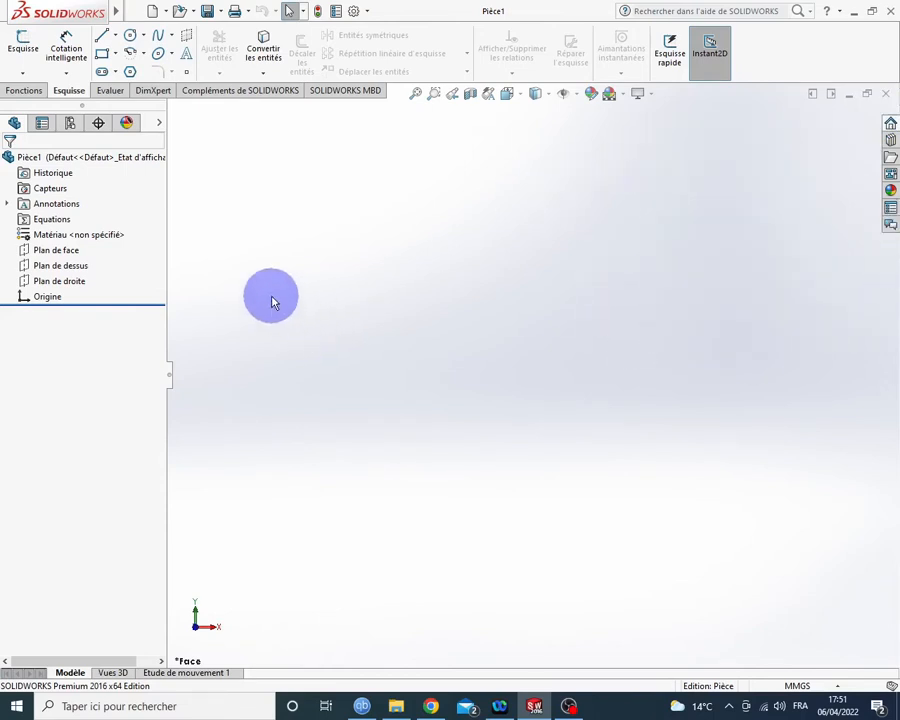
# Sketch a circle with a radius of about 49.4 mm on the front plane, centred on the origin.
pyautogui.click(128, 38)
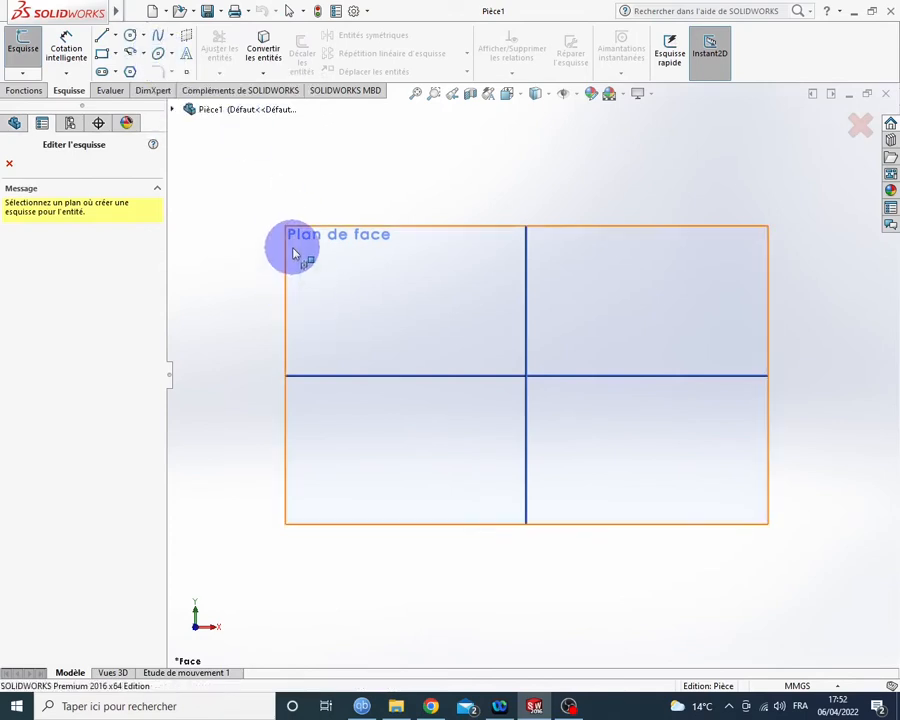
pyautogui.click(426, 321)
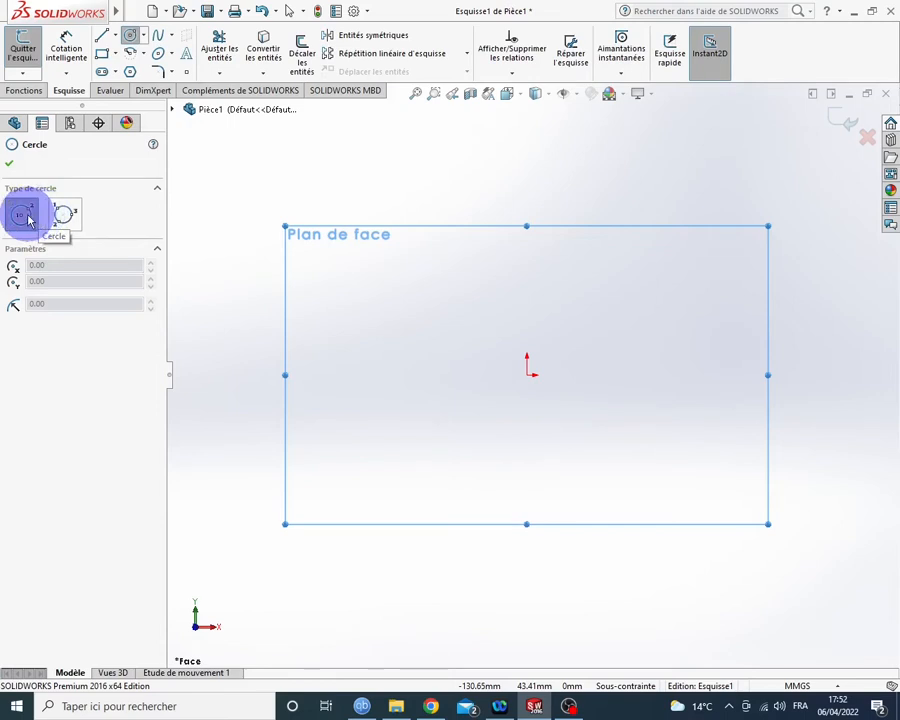
pyautogui.press('Escape')
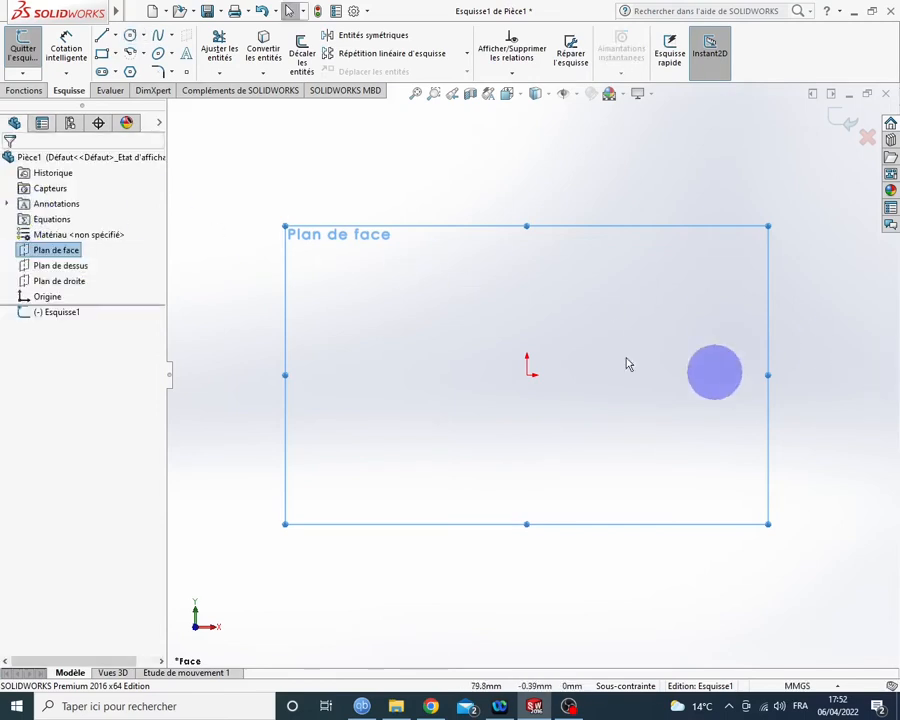
pyautogui.click(131, 71)
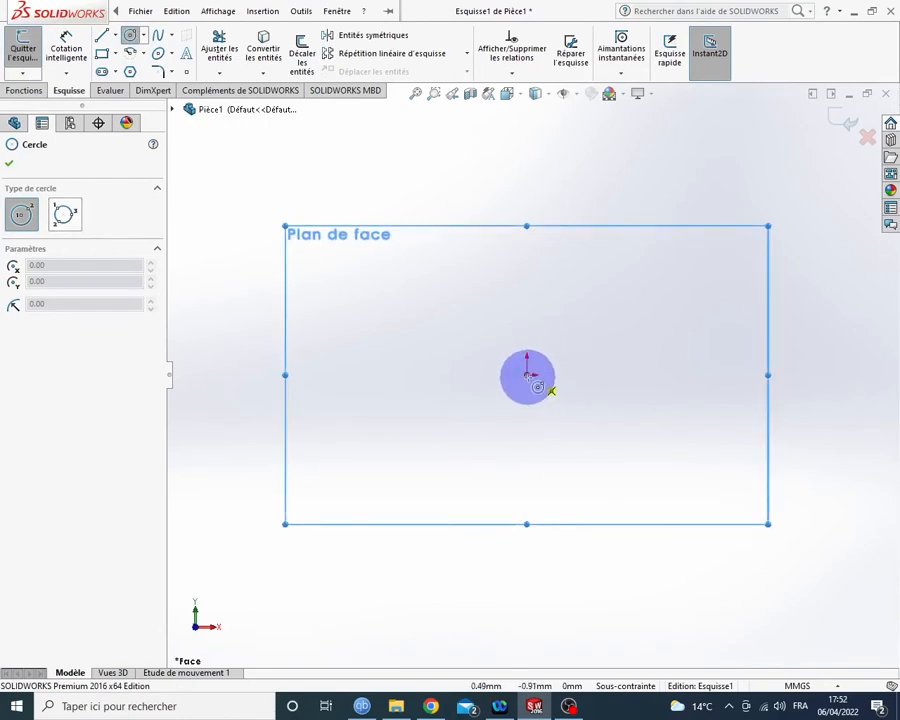
pyautogui.click(527, 376)
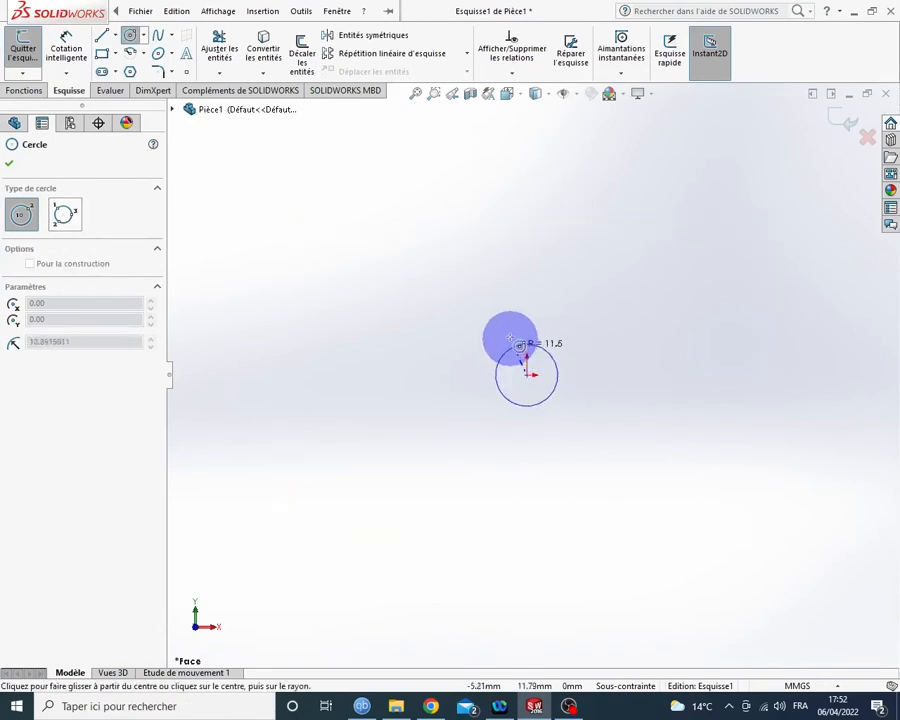
pyautogui.click(481, 261)
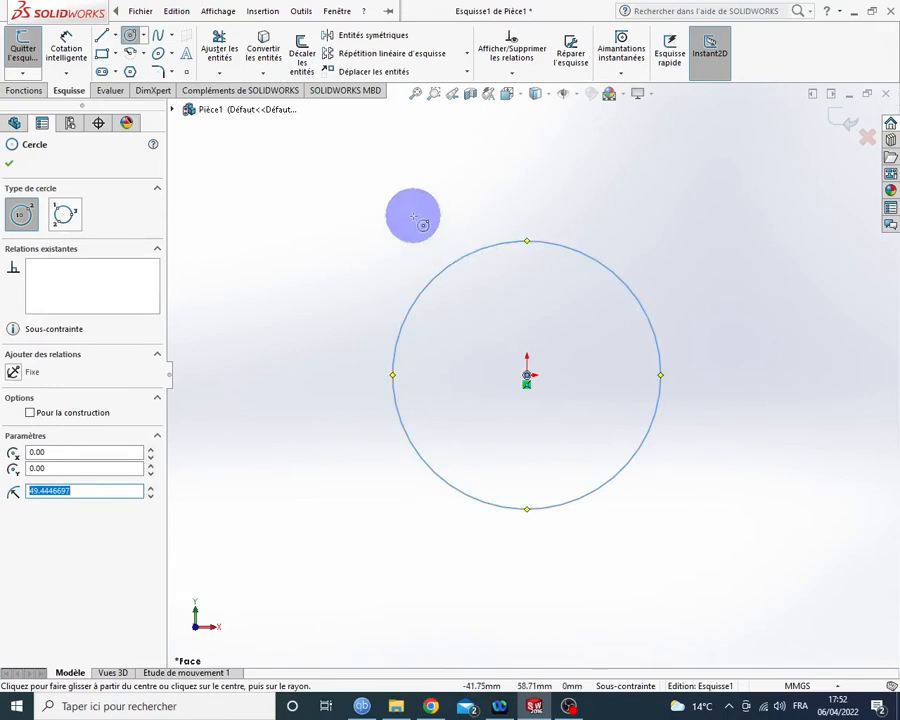
# Dimension the circle's diameter and set it to 50 mm.
pyautogui.click(67, 55)
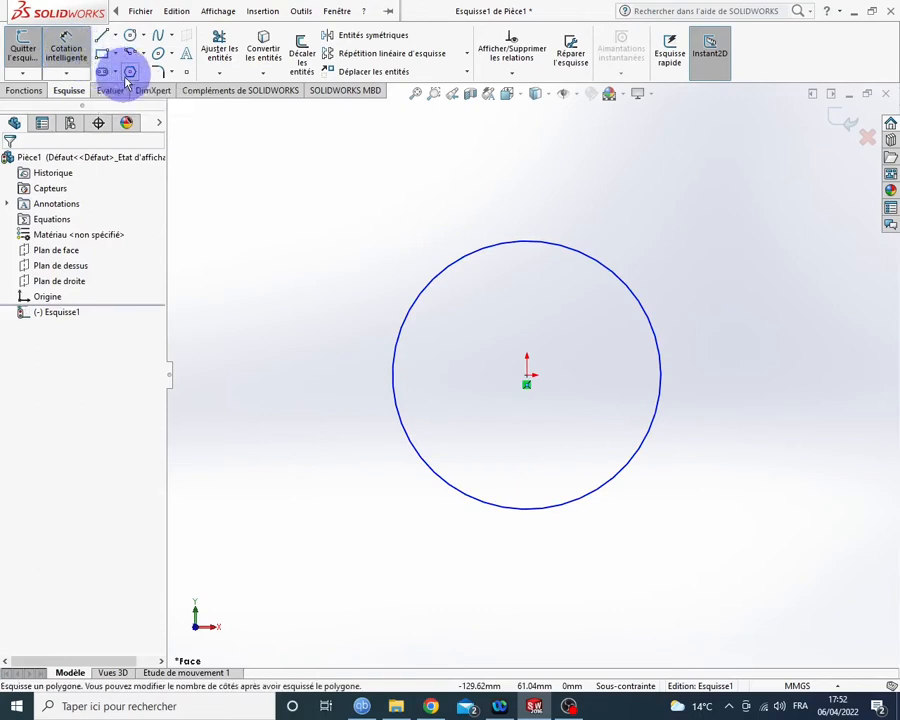
pyautogui.click(454, 264)
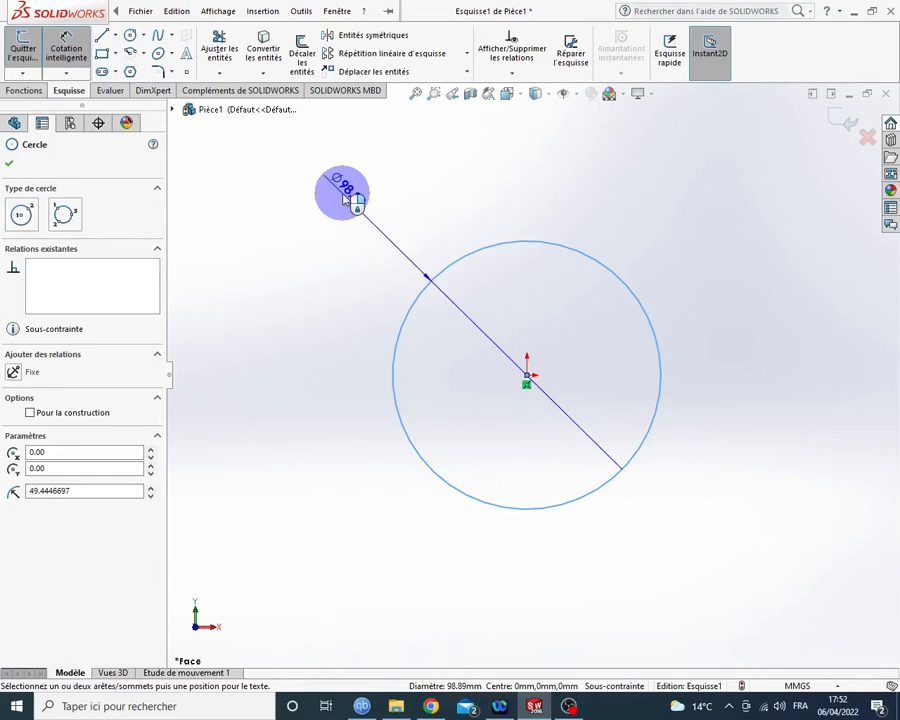
pyautogui.click(345, 197)
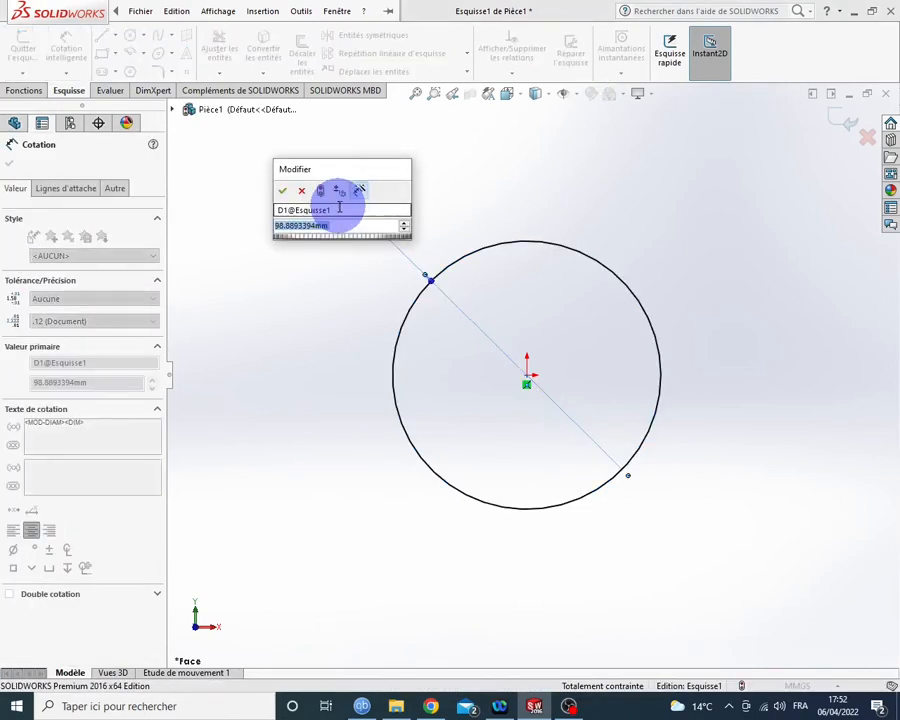
pyautogui.write('50')
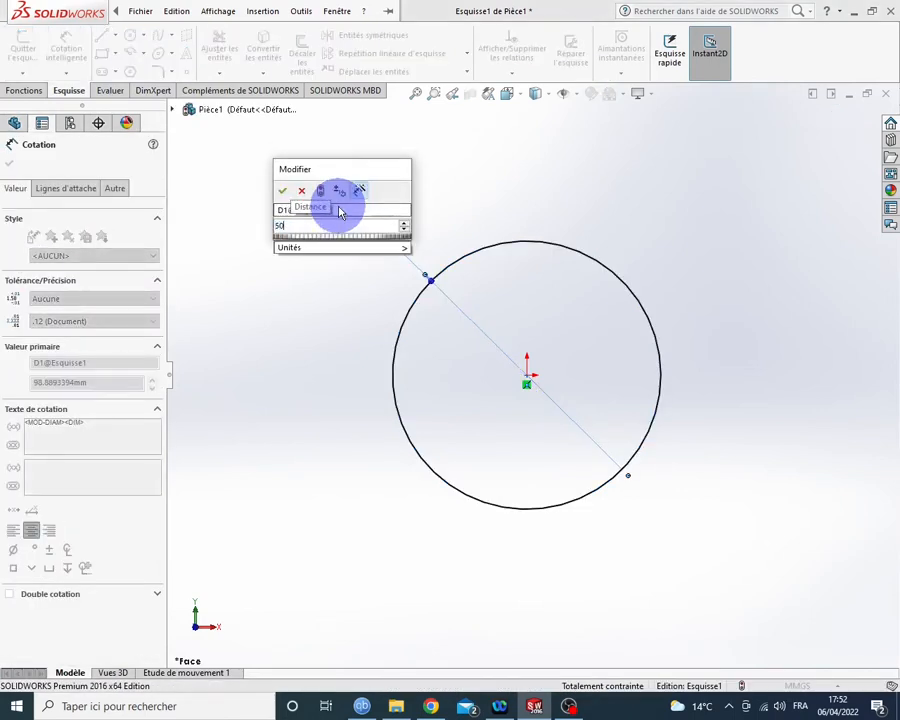
pyautogui.press('Return')
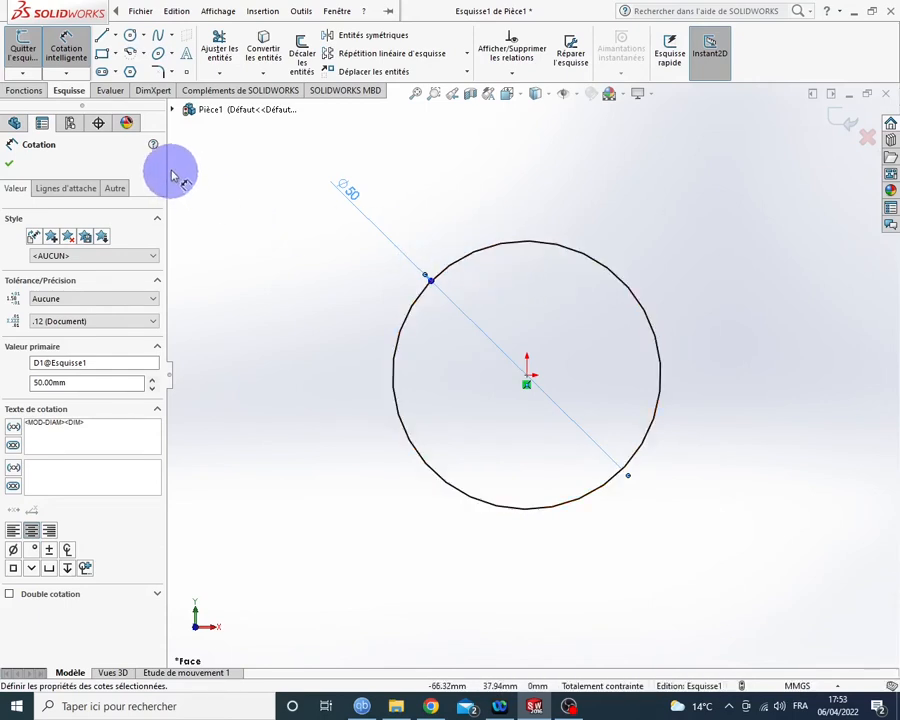
# Sketch a smaller concentric circle with a radius of about 21.6 mm, centred on the origin.
pyautogui.click(130, 38)
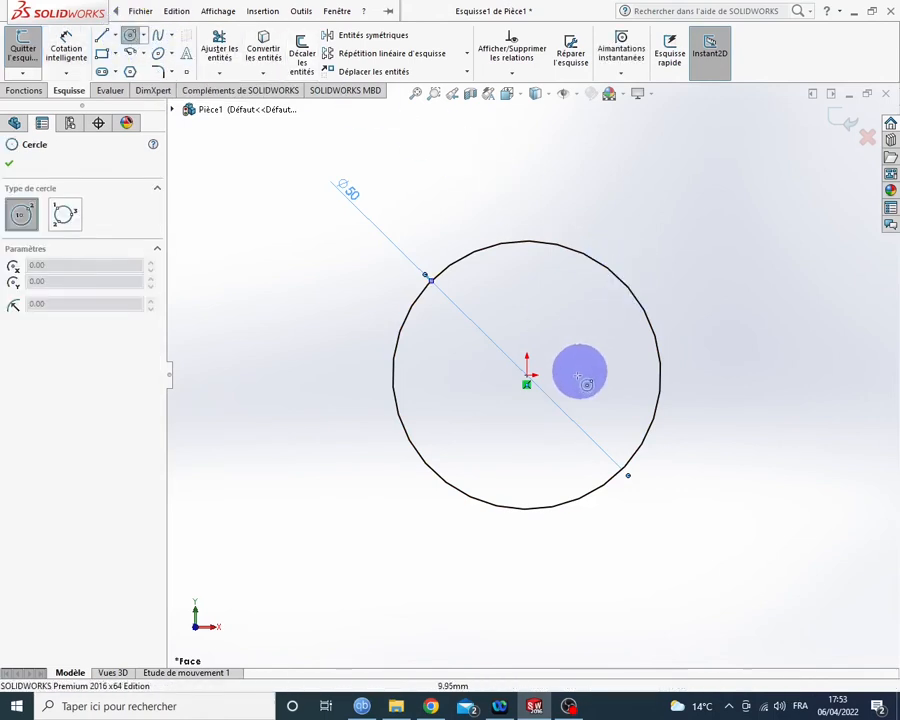
pyautogui.click(527, 377)
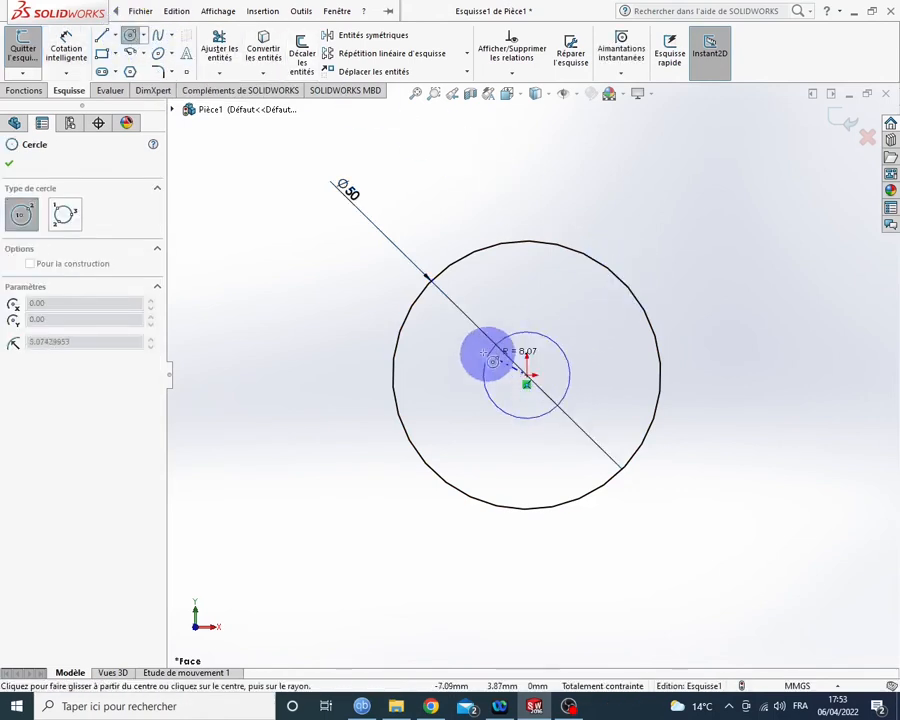
pyautogui.click(425, 322)
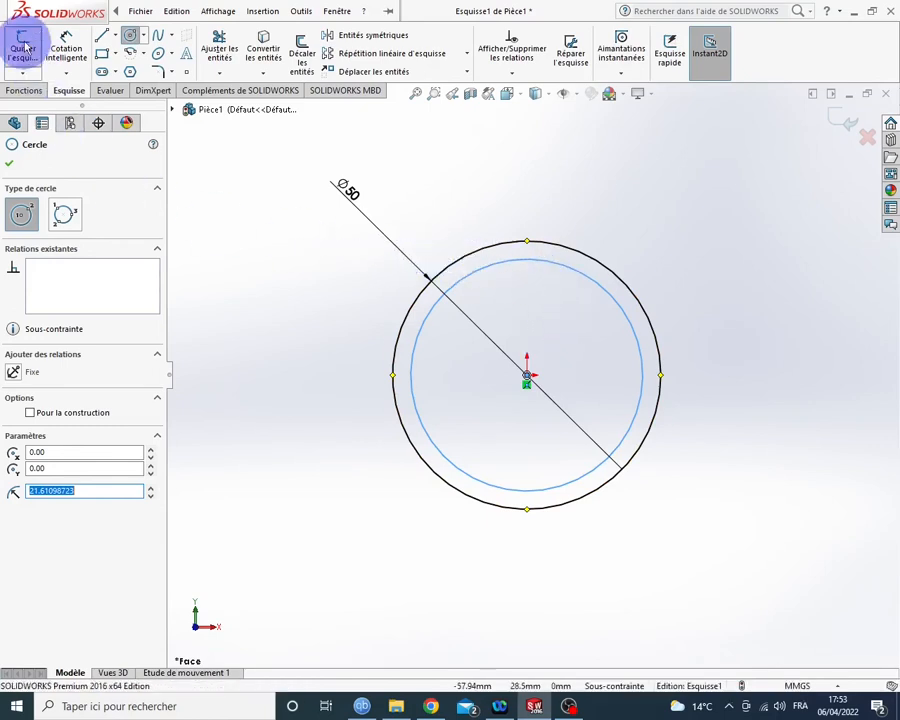
# Dimension the inner circle's diameter and set it to 47 mm.
pyautogui.click(66, 52)
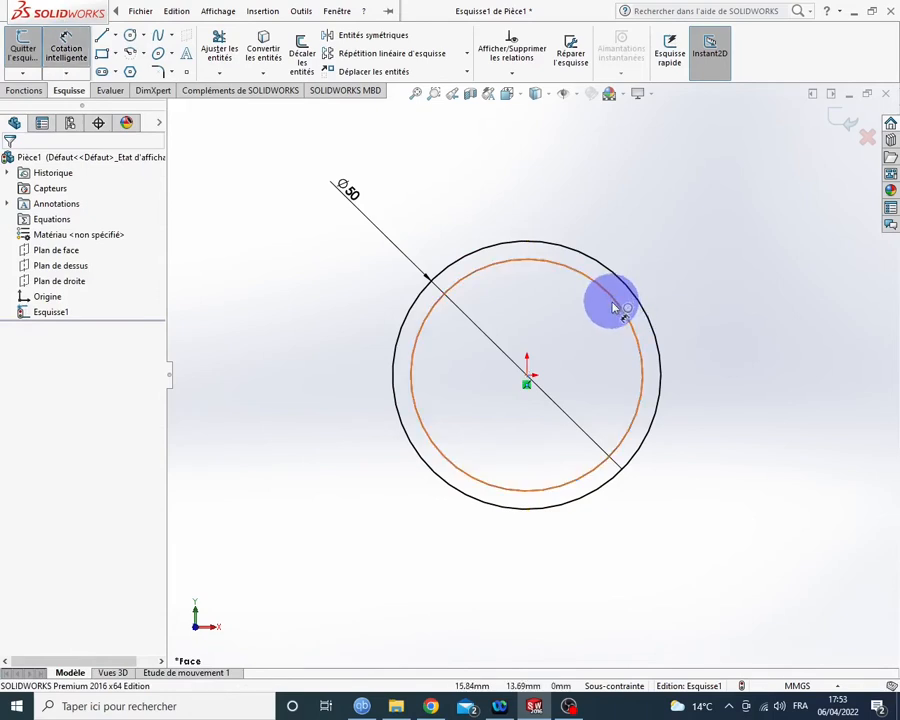
pyautogui.click(619, 305)
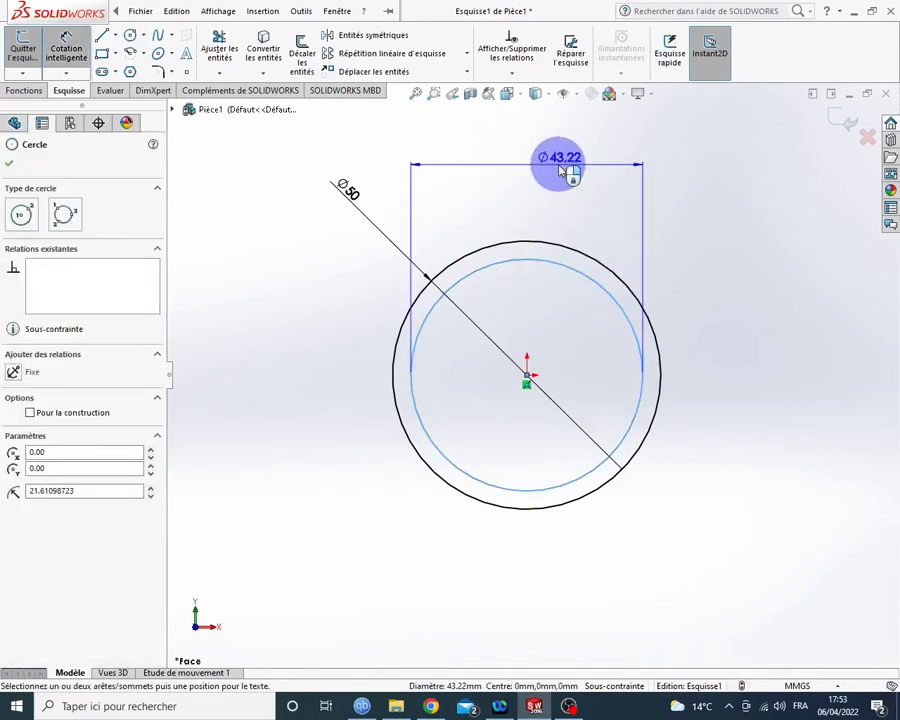
pyautogui.click(565, 170)
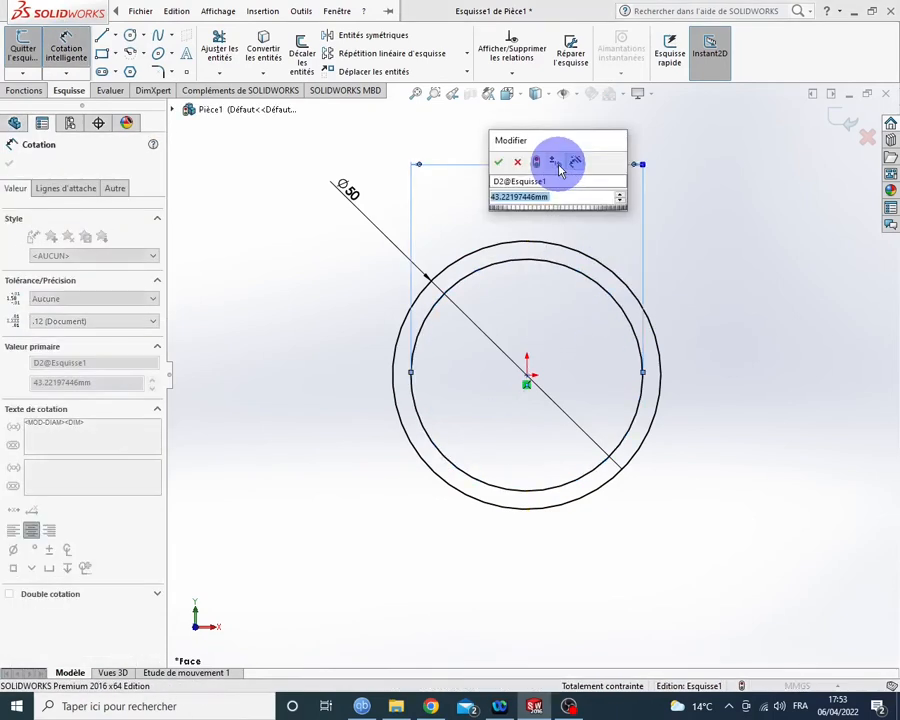
pyautogui.write('47')
pyautogui.press('Return')
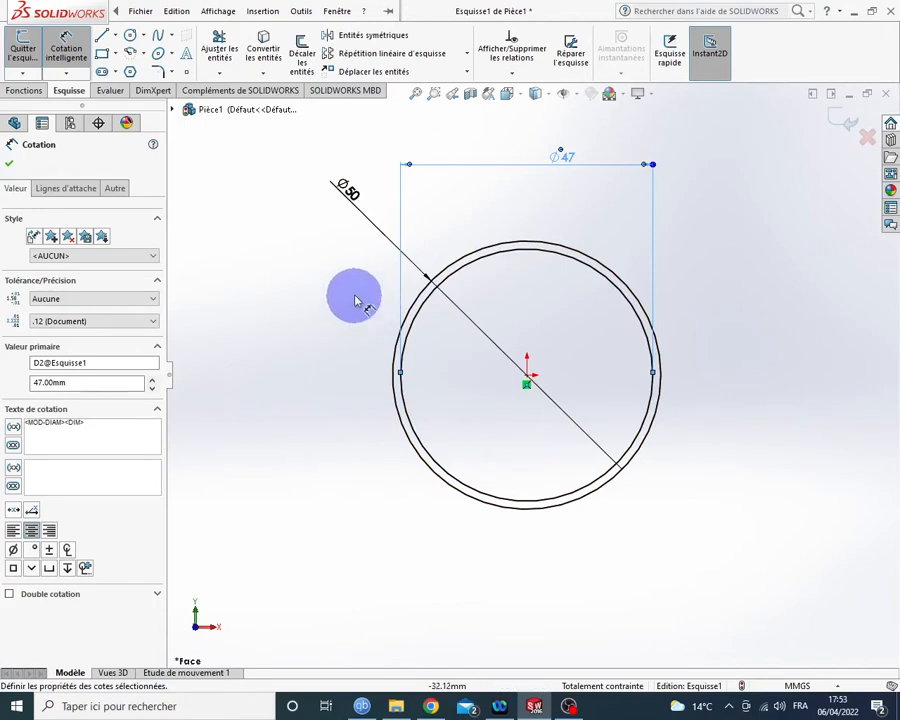
# Extrude the ring between the two circles as a blind boss with a depth of 1000 mm.
pyautogui.click(30, 94)
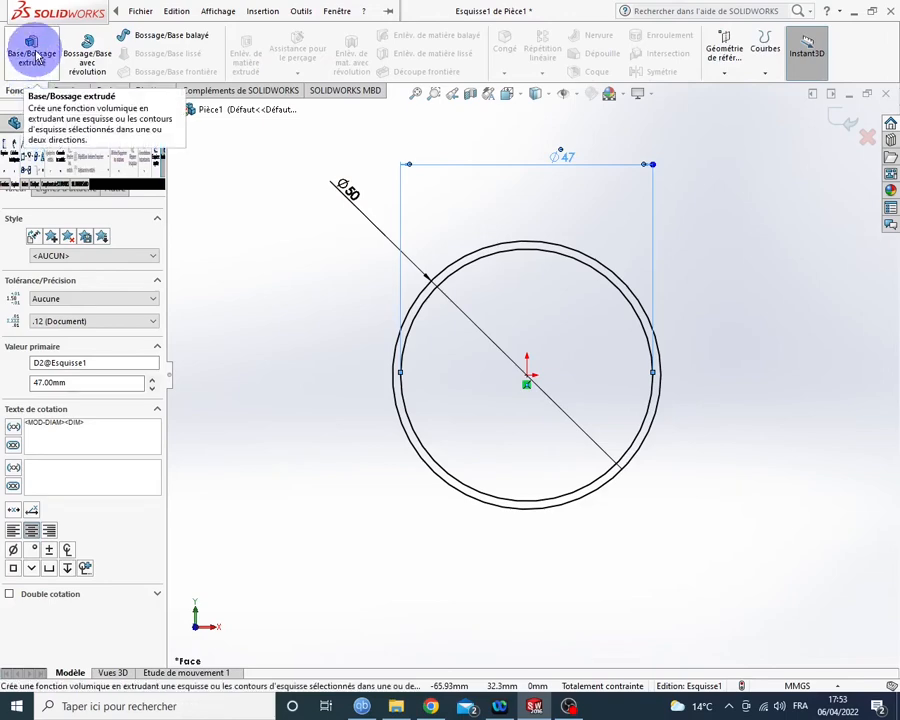
pyautogui.click(34, 55)
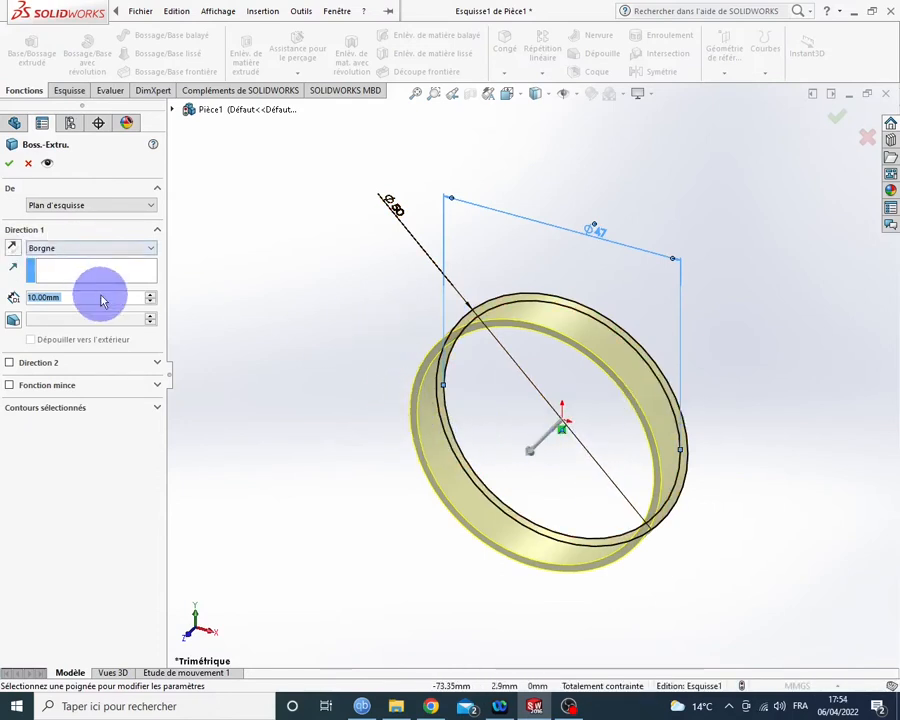
pyautogui.press('shift')
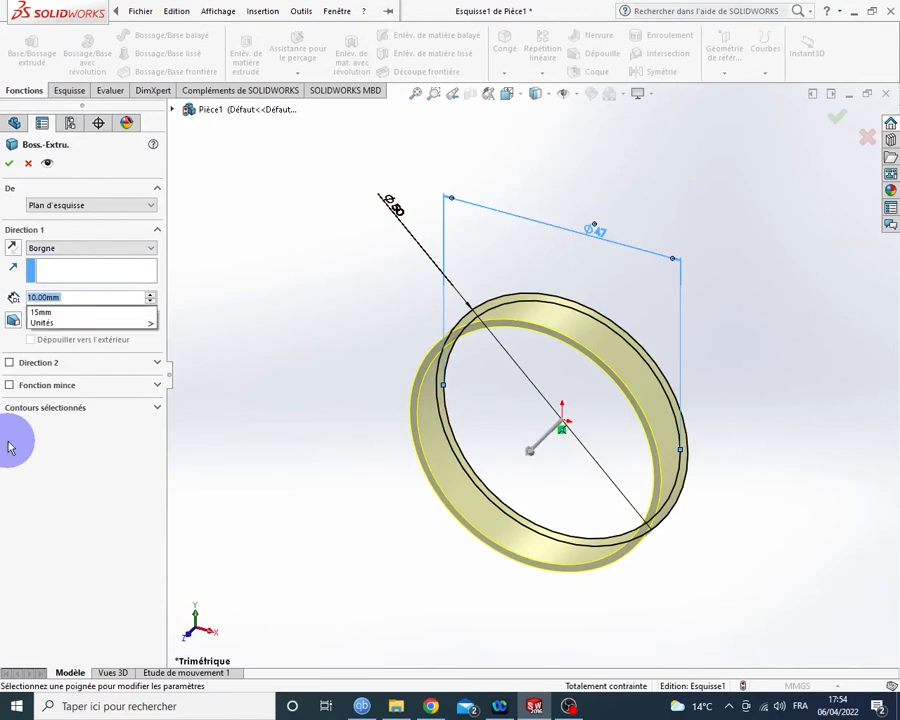
pyautogui.write('1000')
pyautogui.press('Return')
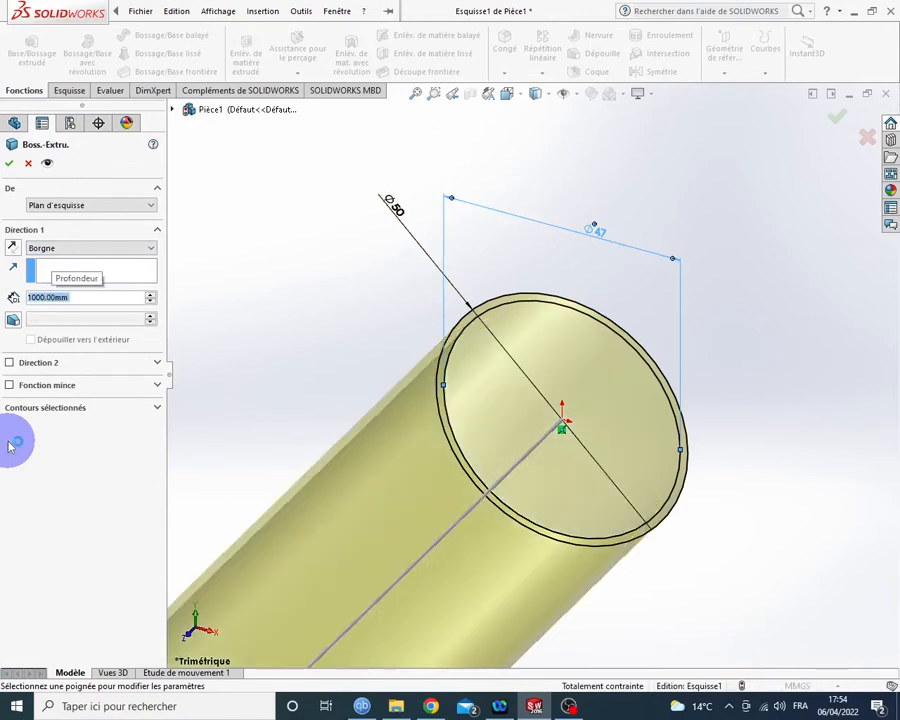
pyautogui.click(9, 165)
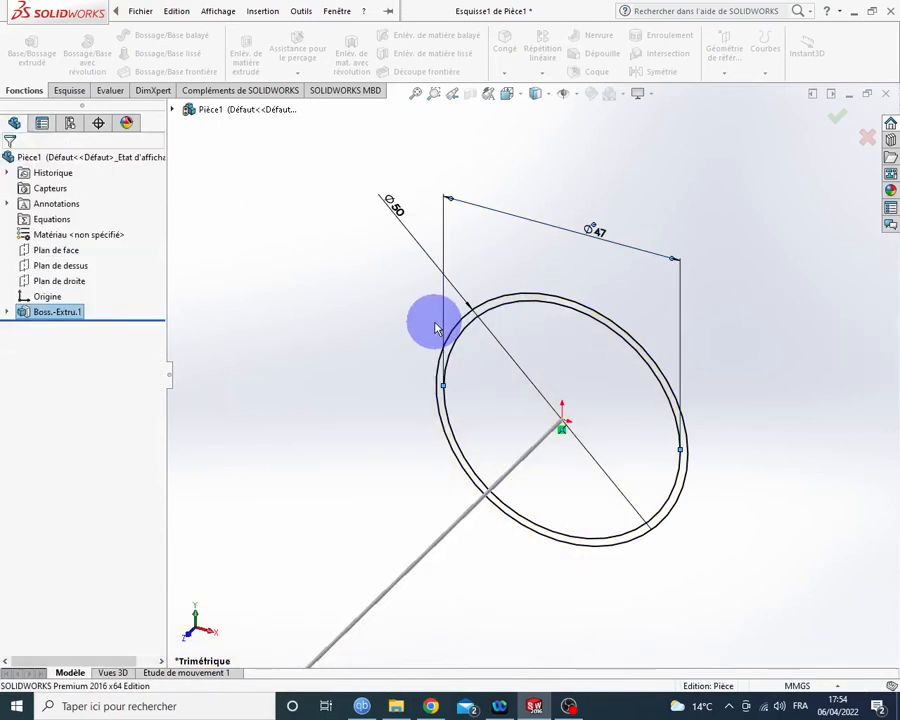
# Examine the full length of the extruded tube from several angles and its open end up close.
pyautogui.scroll(2, 552, 312)
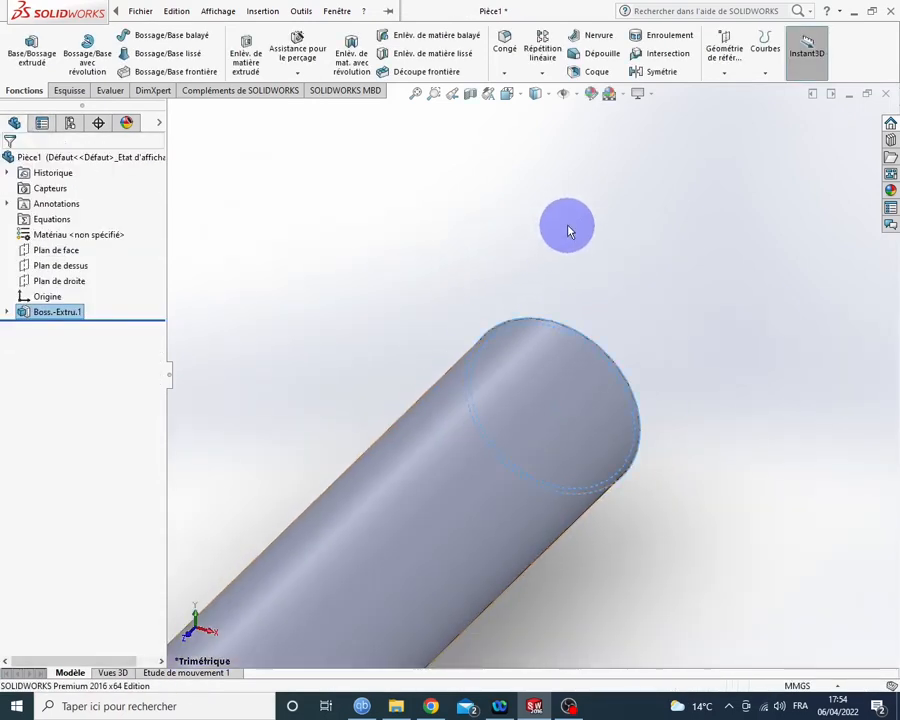
pyautogui.scroll(4, 566, 227)
pyautogui.scroll(7, 530, 250)
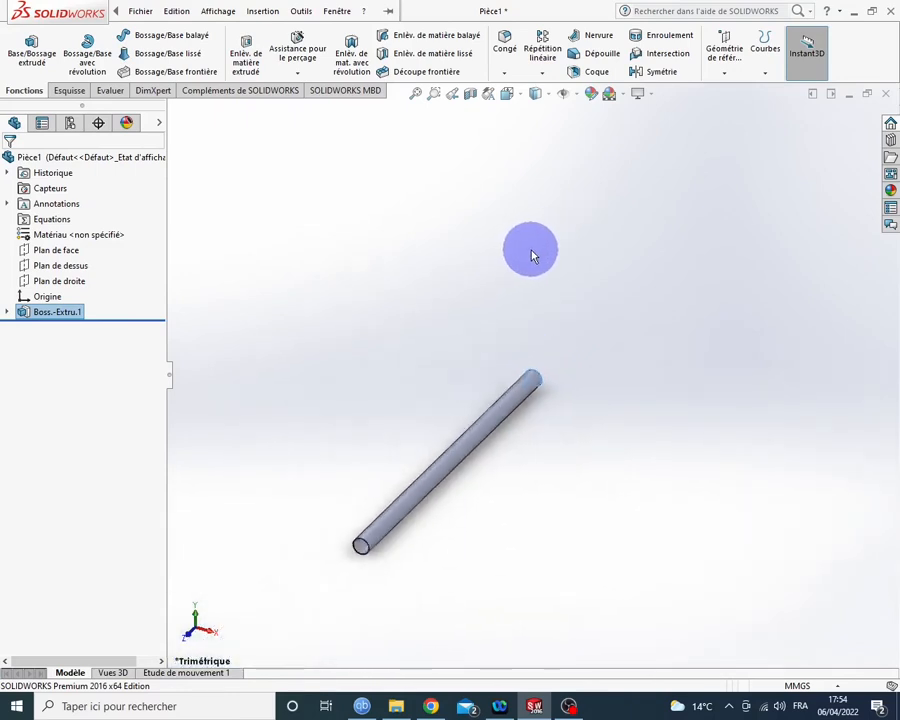
pyautogui.scroll(-3, 442, 592)
pyautogui.scroll(-3, 577, 194)
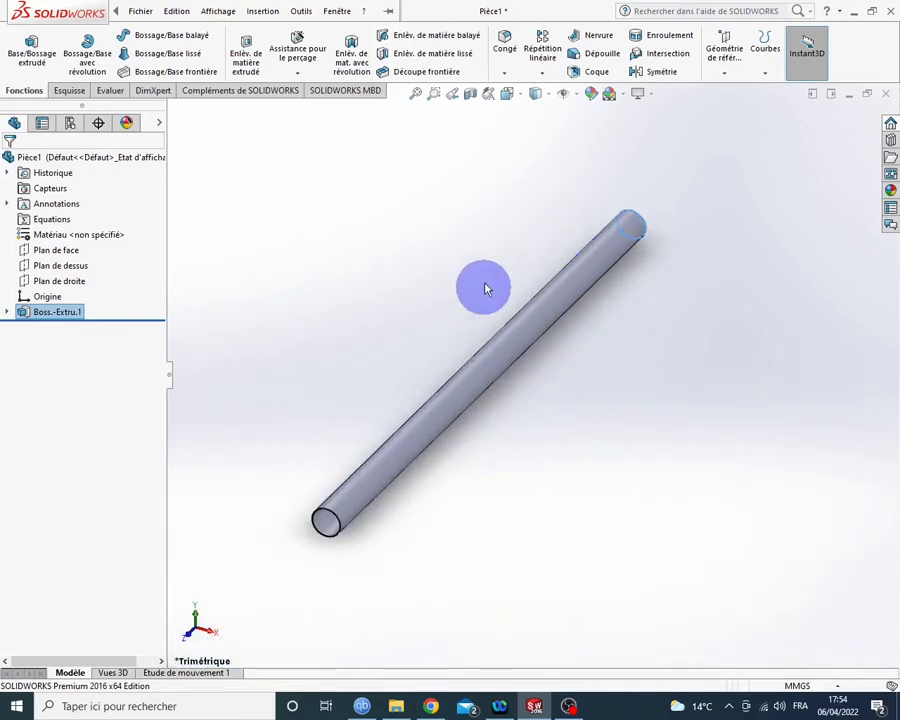
pyautogui.moveTo(490, 400); pyautogui.dragTo(511, 349, button='middle')
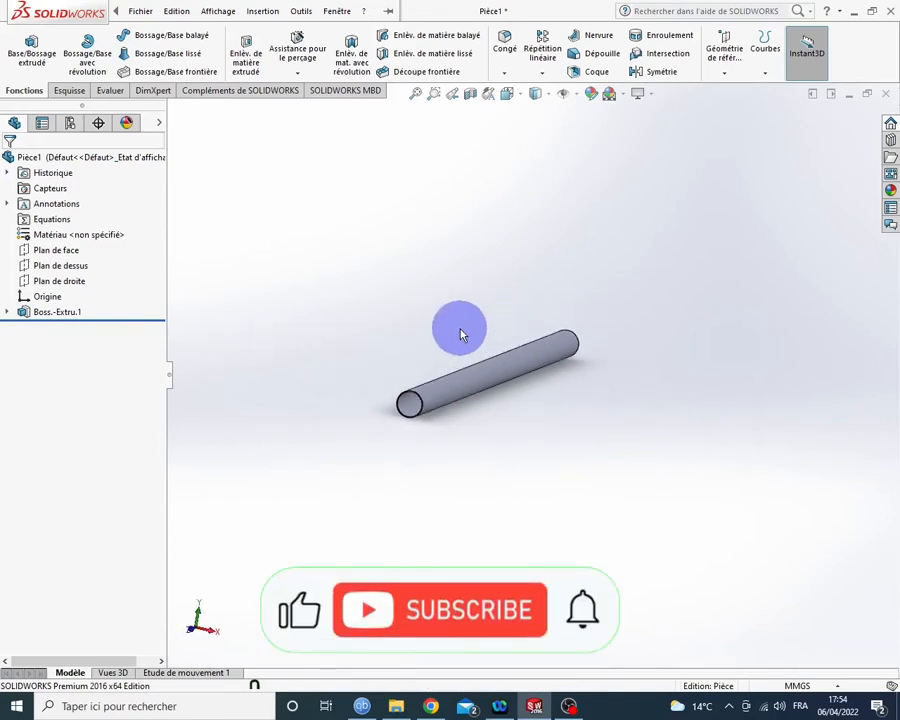
pyautogui.scroll(-4, 488, 356)
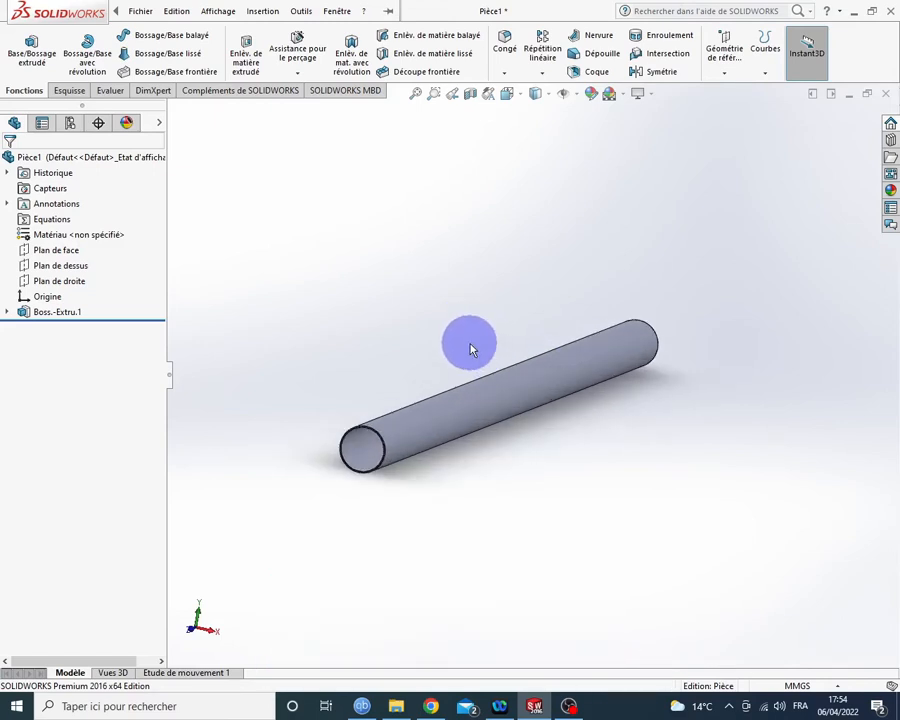
pyautogui.moveTo(464, 380)
pyautogui.mouseDown(button='middle')
pyautogui.moveTo(460, 392)
pyautogui.moveTo(474, 378)
pyautogui.moveTo(448, 386)
pyautogui.mouseUp(button='middle')
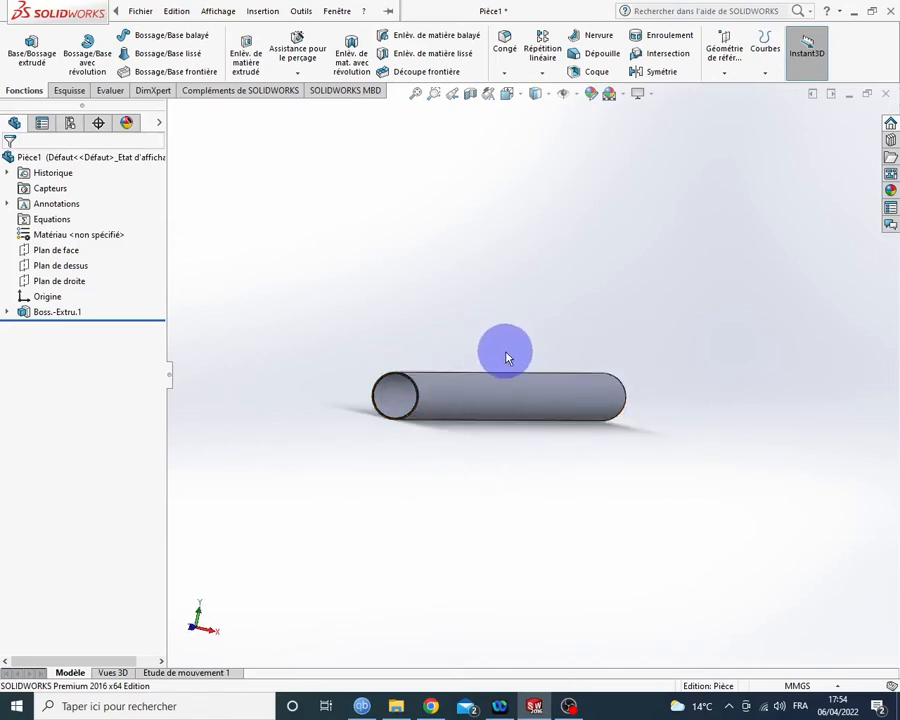
pyautogui.moveTo(502, 355); pyautogui.dragTo(498, 378, button='middle')
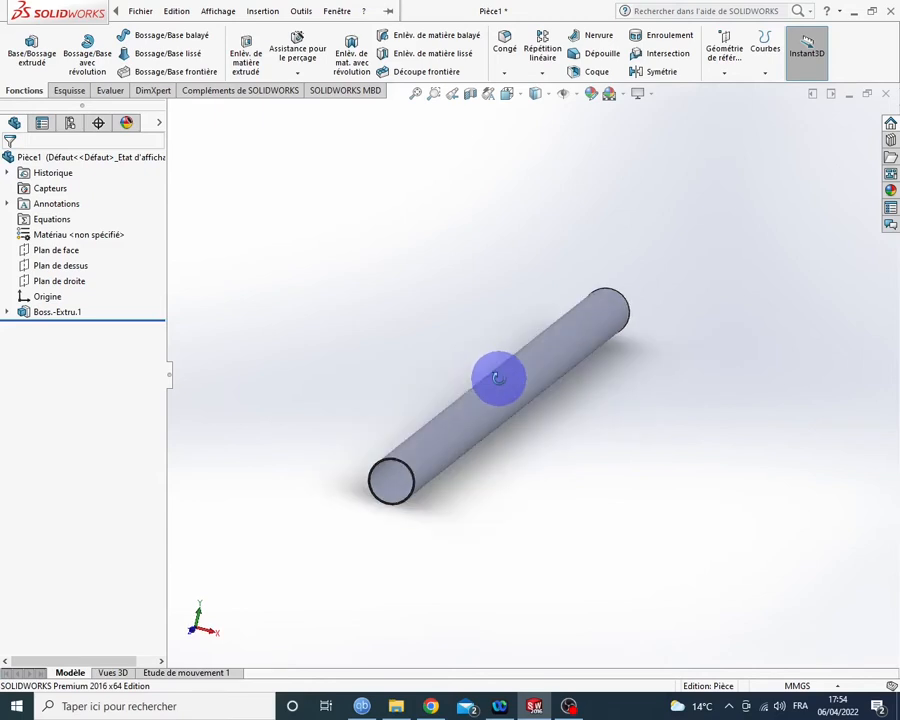
pyautogui.scroll(-4, 410, 485)
pyautogui.scroll(-3, 518, 383)
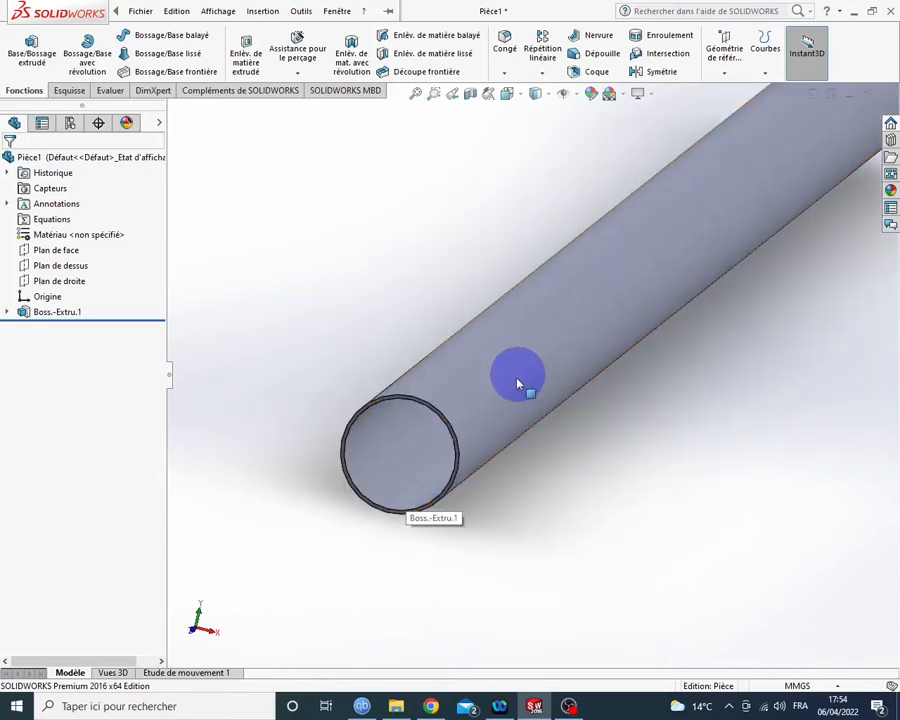
pyautogui.scroll(-3, 492, 396)
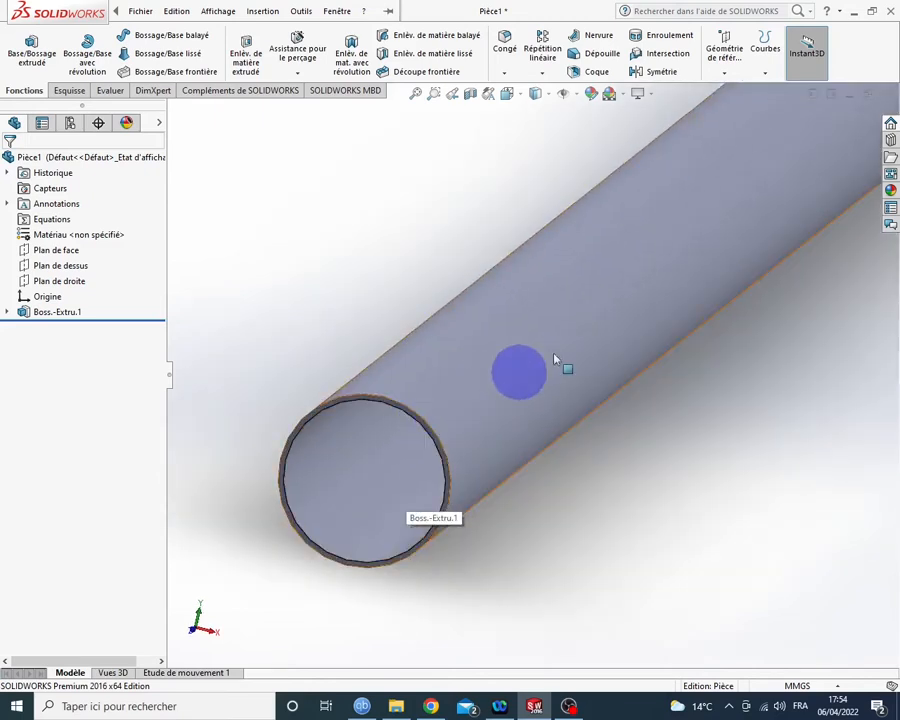
pyautogui.scroll(5, 629, 229)
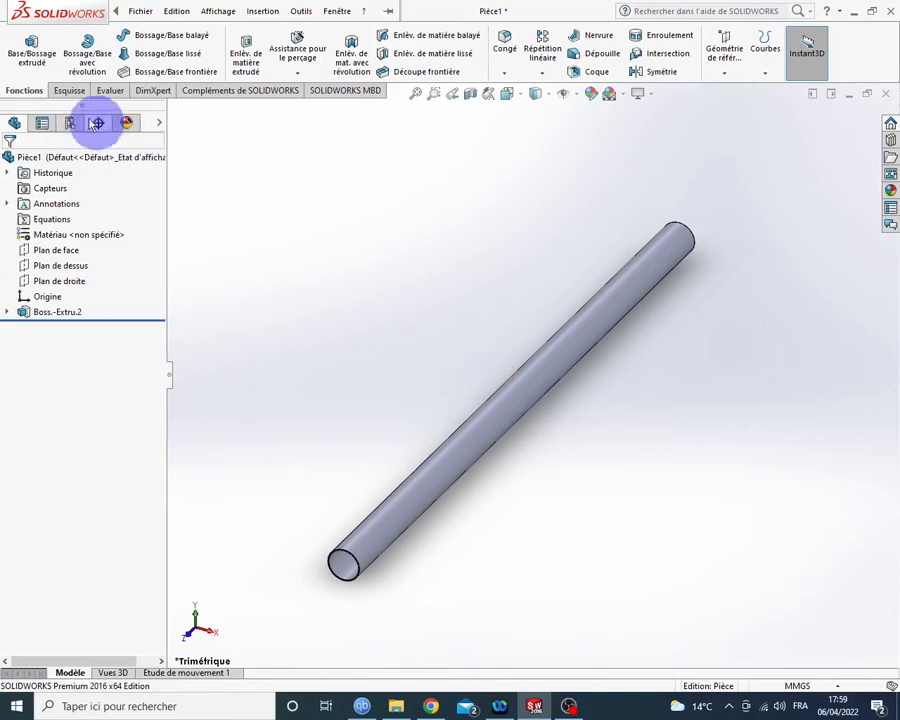
pyautogui.click(70, 91)
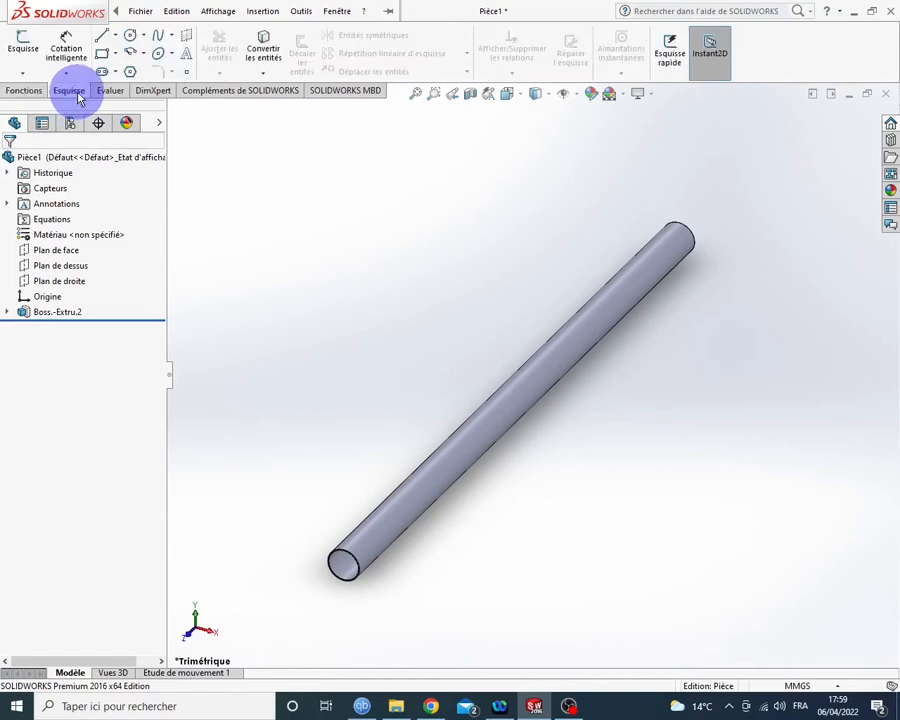
pyautogui.click(22, 42)
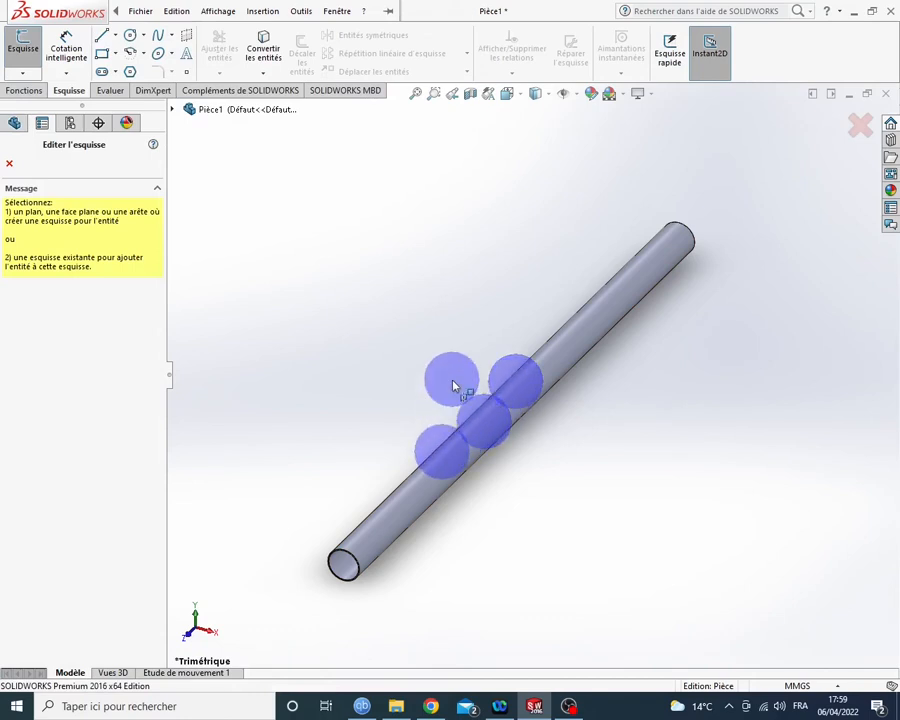
pyautogui.scroll(1, 454, 385)
pyautogui.scroll(-1, 455, 385)
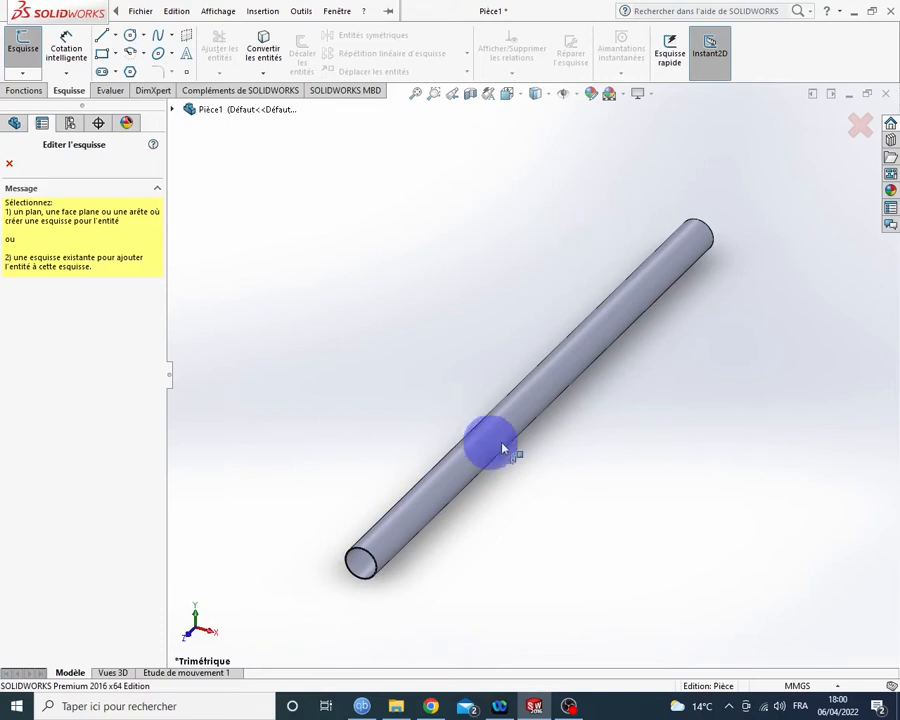
pyautogui.click(861, 126)
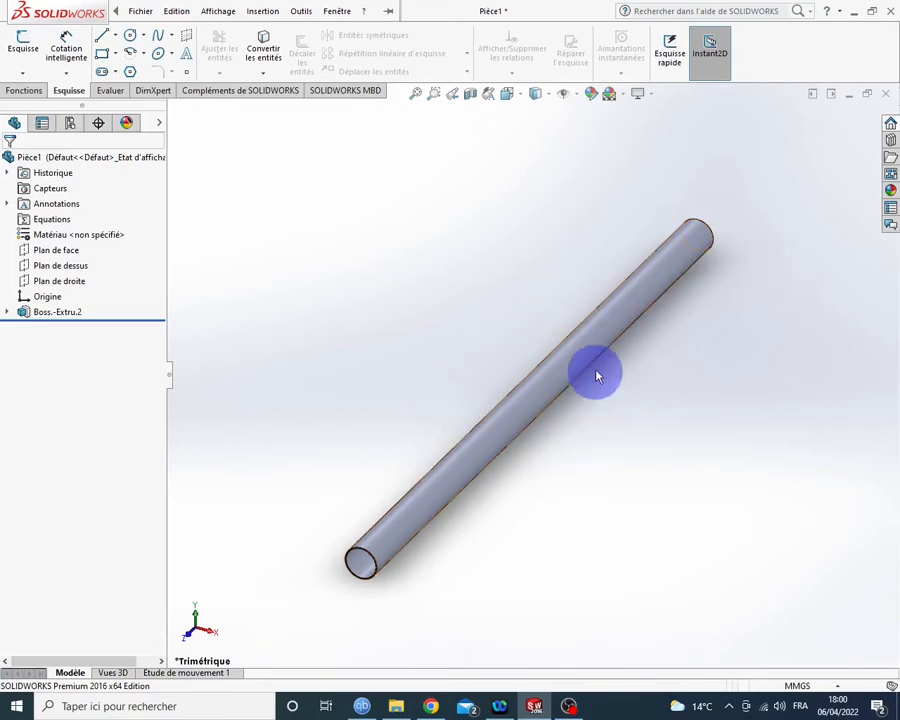
# Start a new sketch on the top plane (Plan de dessus), with the view normal to that plane.
pyautogui.click(82, 268)
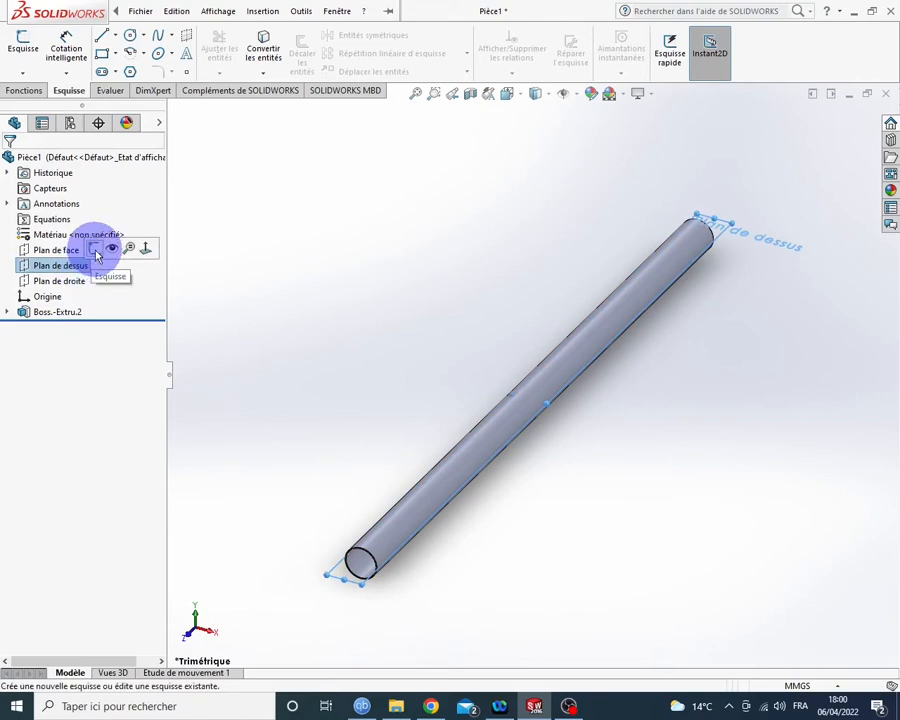
pyautogui.click(146, 250)
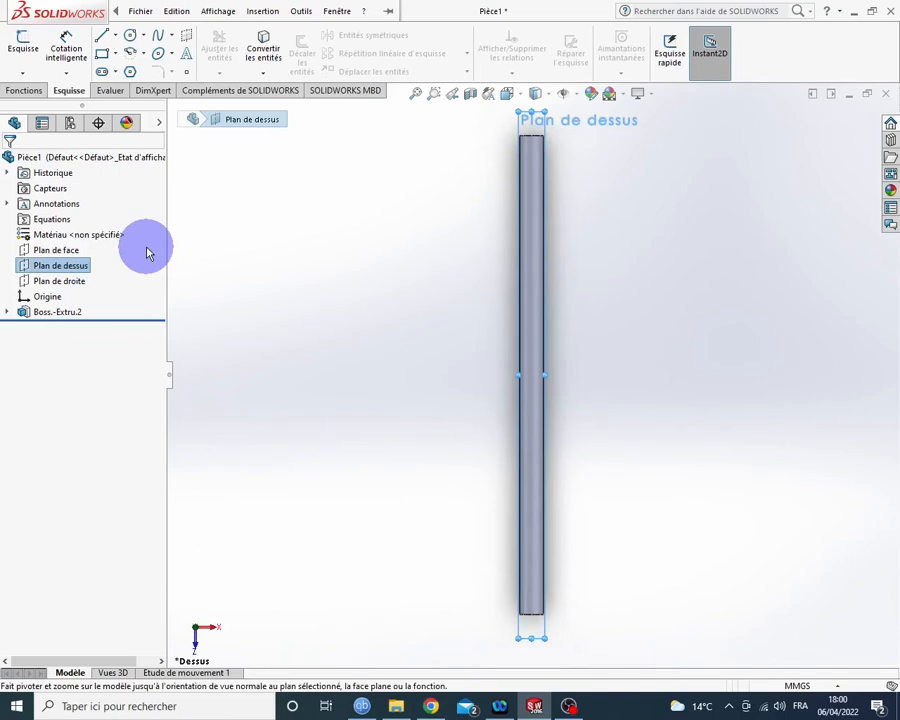
pyautogui.scroll(-2, 531, 284)
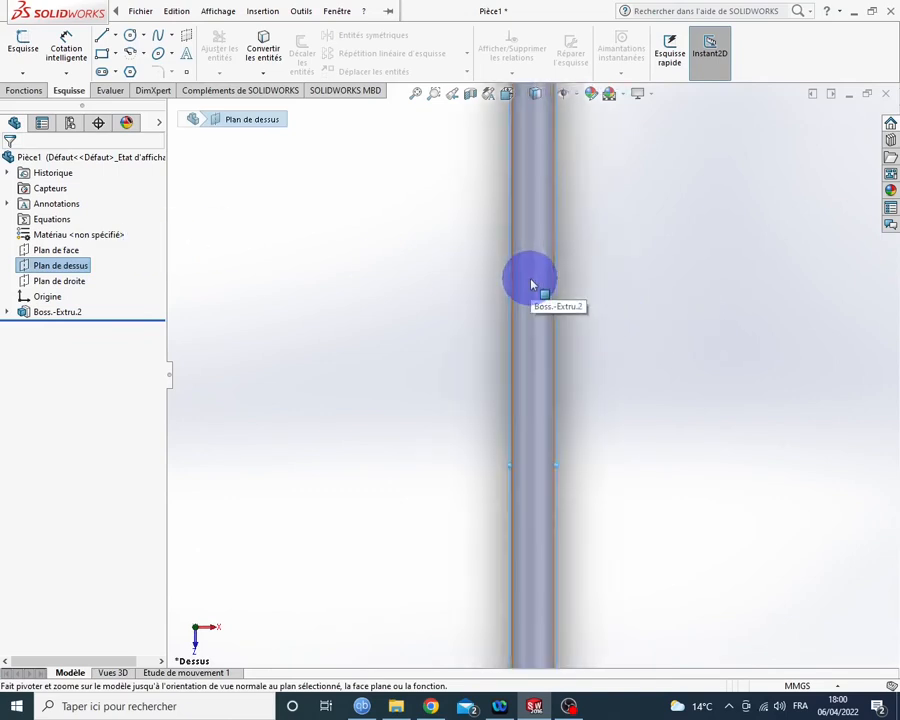
pyautogui.scroll(1, 531, 280)
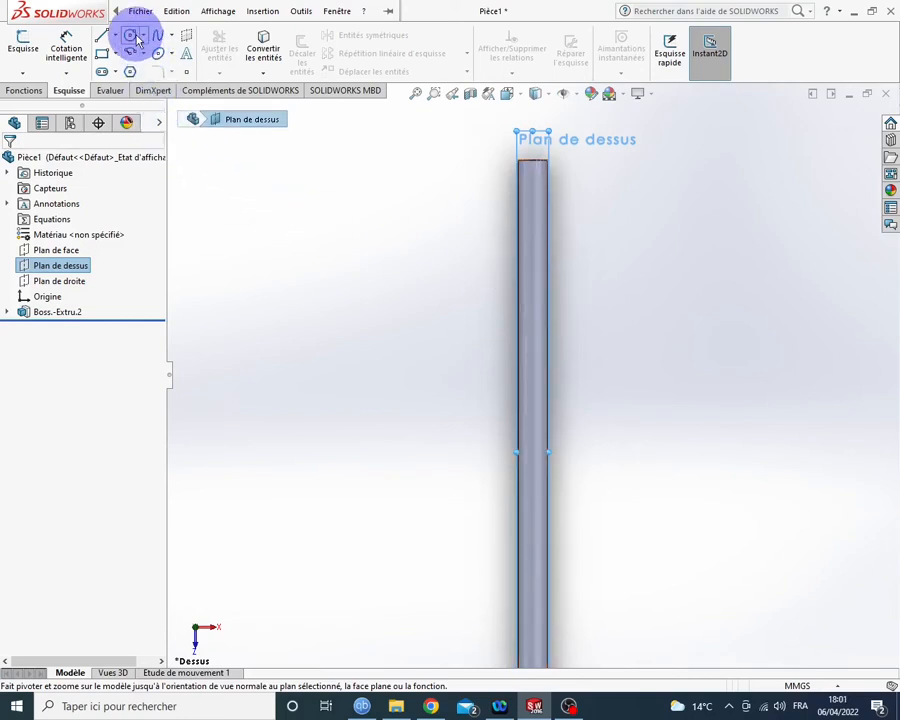
pyautogui.click(24, 47)
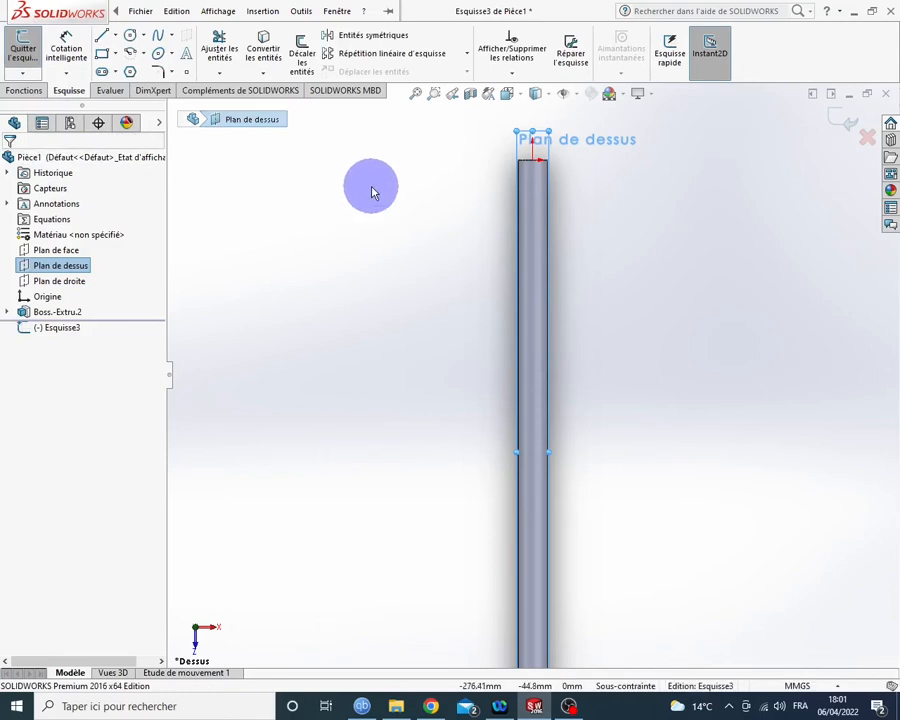
# Sketch a circle with a radius of about 14.4 mm on the tube's axis, about 305 mm from the origin.
pyautogui.click(129, 38)
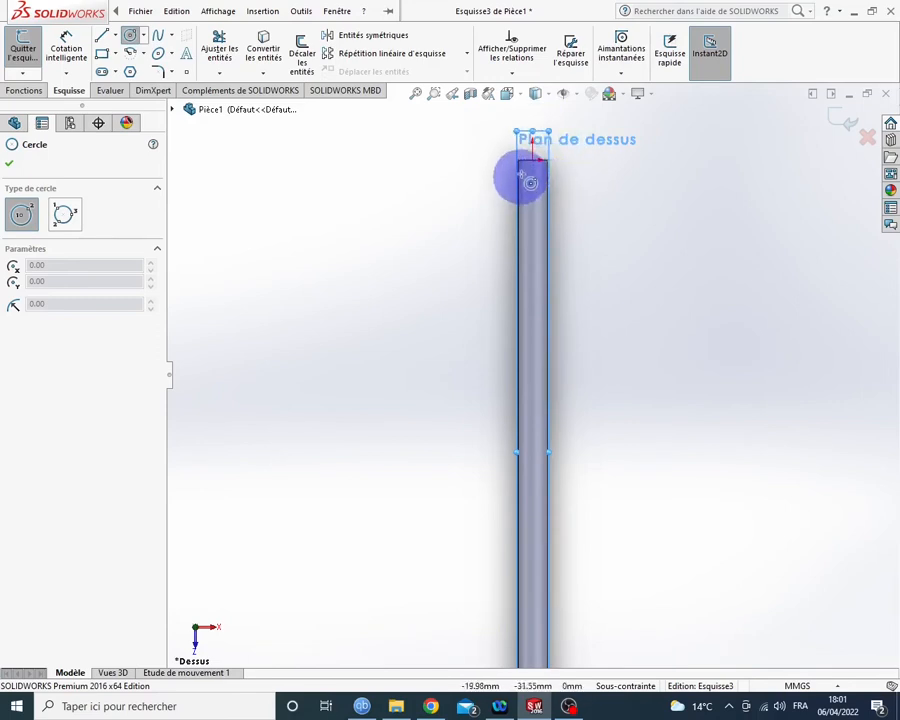
pyautogui.click(532, 340)
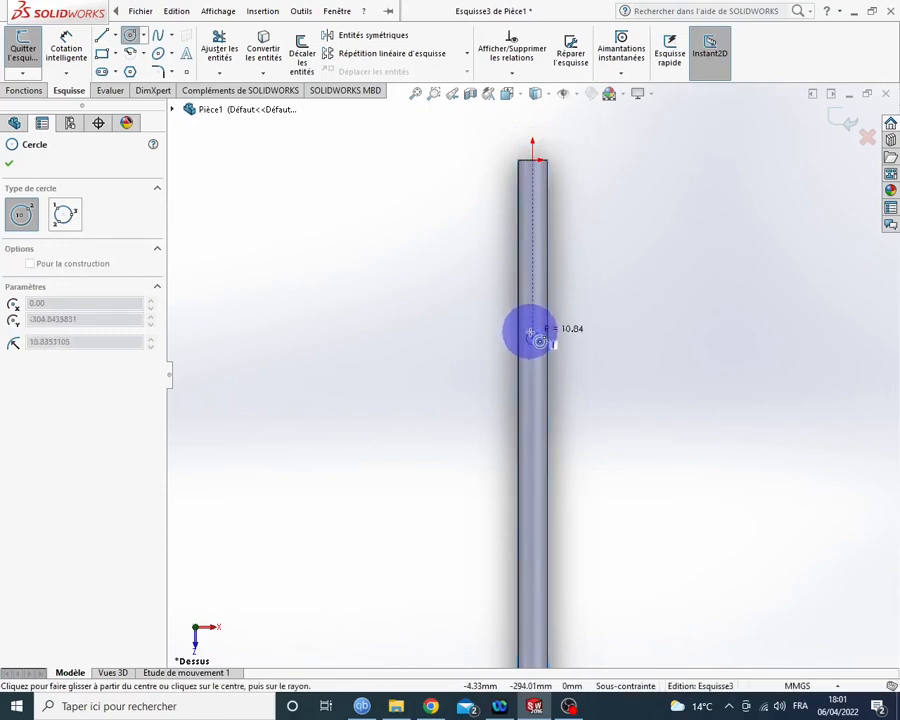
pyautogui.click(536, 340)
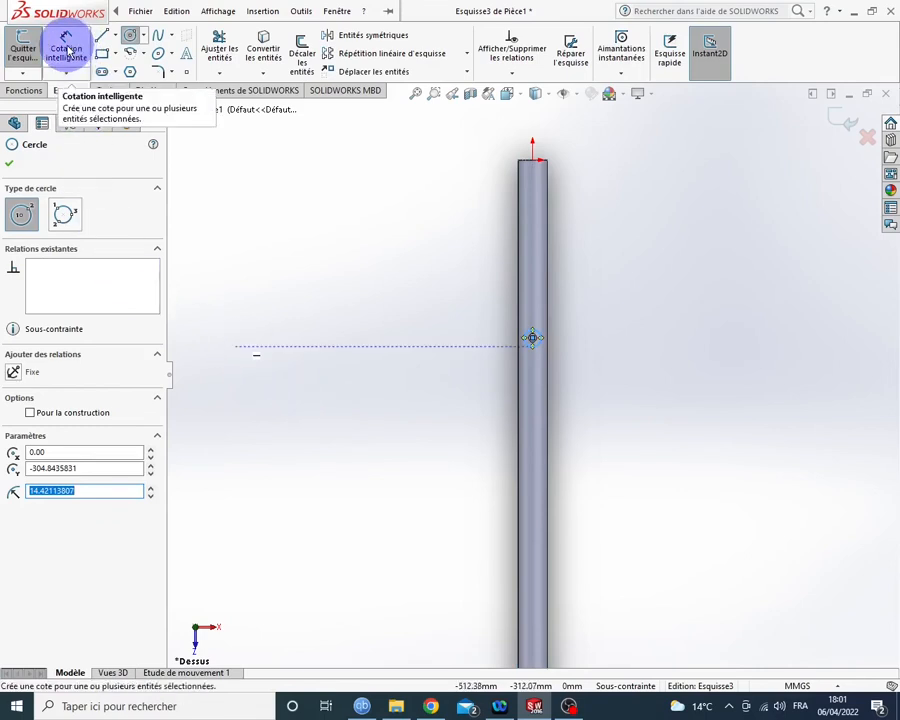
# Dimension the circle's diameter and set it to 25 mm.
pyautogui.click(67, 50)
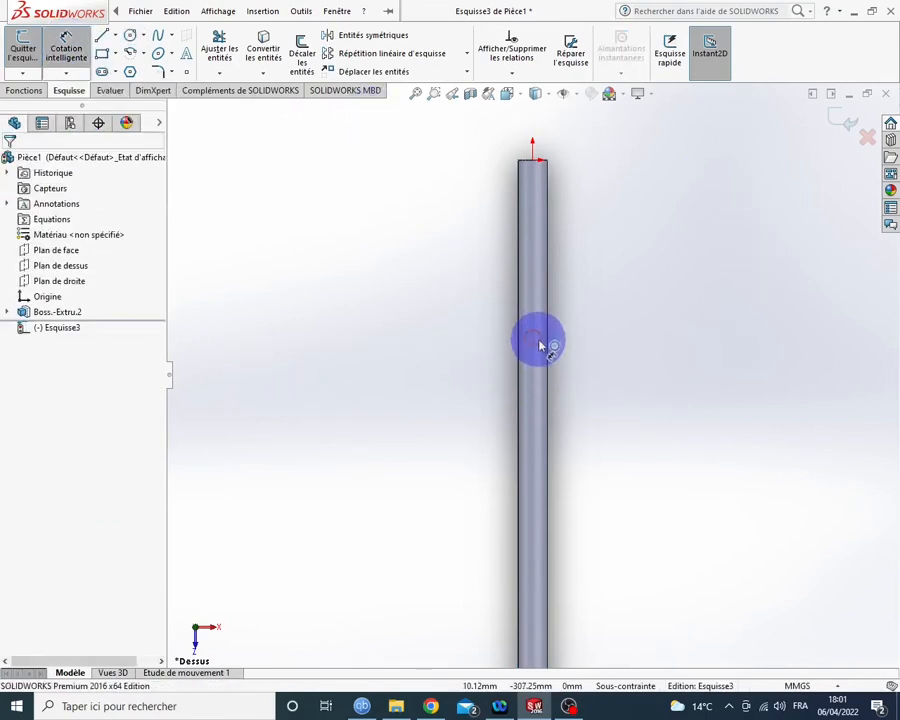
pyautogui.click(540, 343)
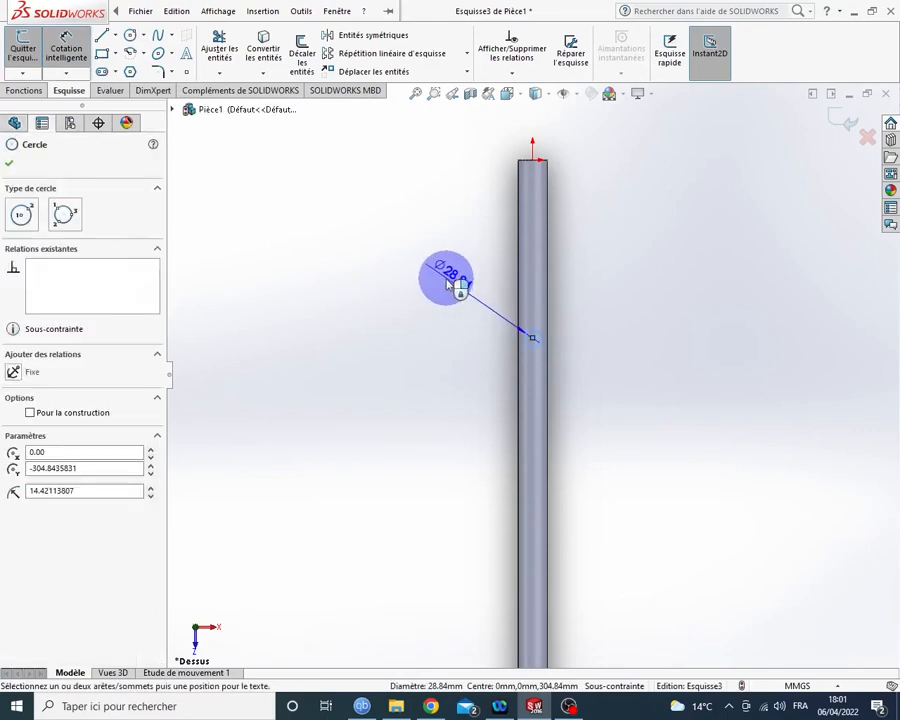
pyautogui.click(433, 278)
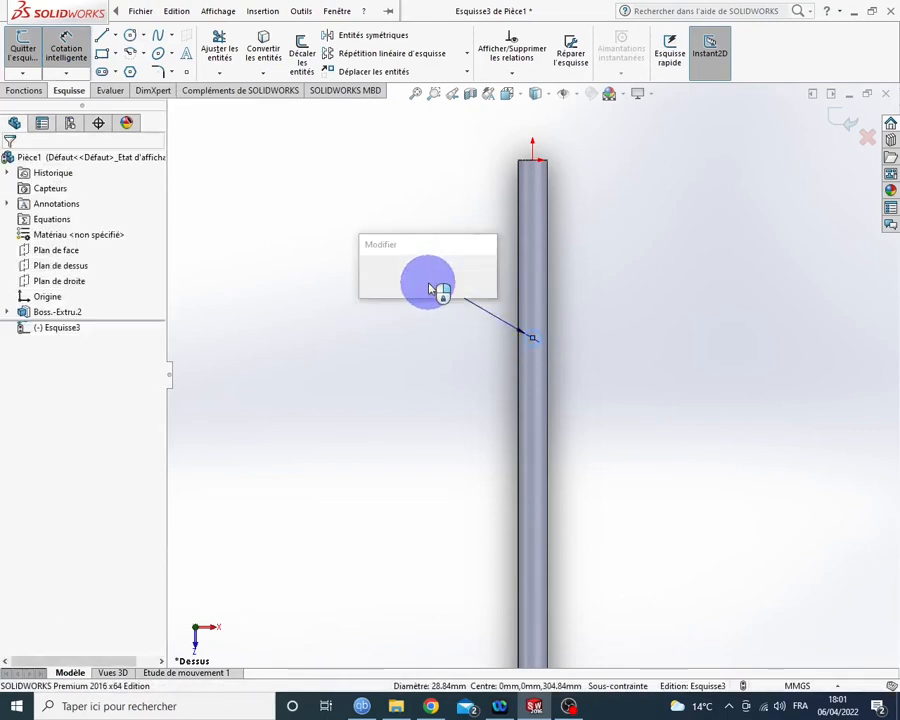
pyautogui.write('8')
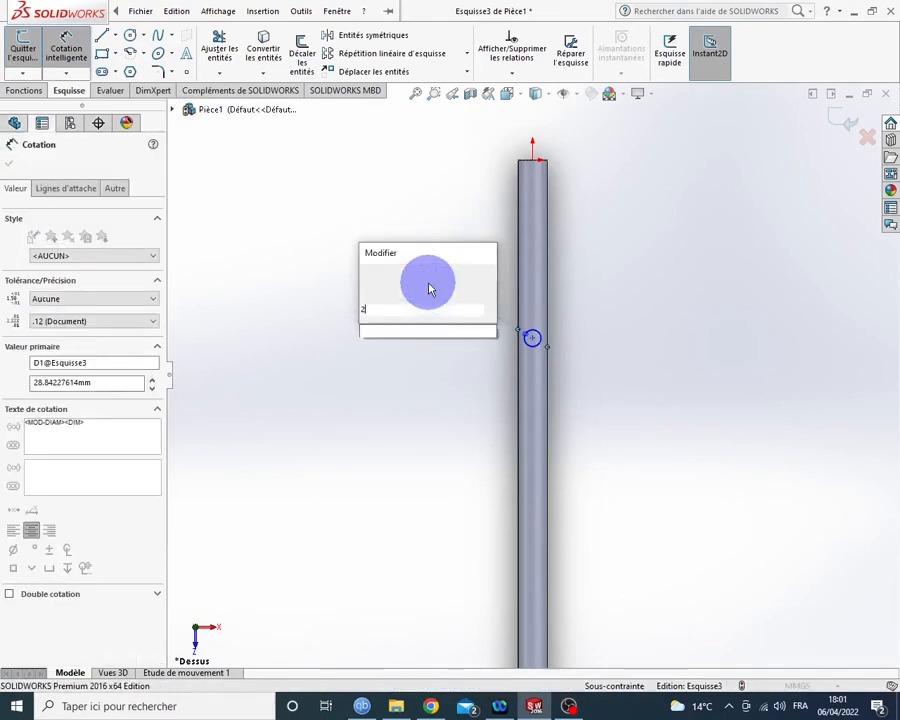
pyautogui.press('Return')
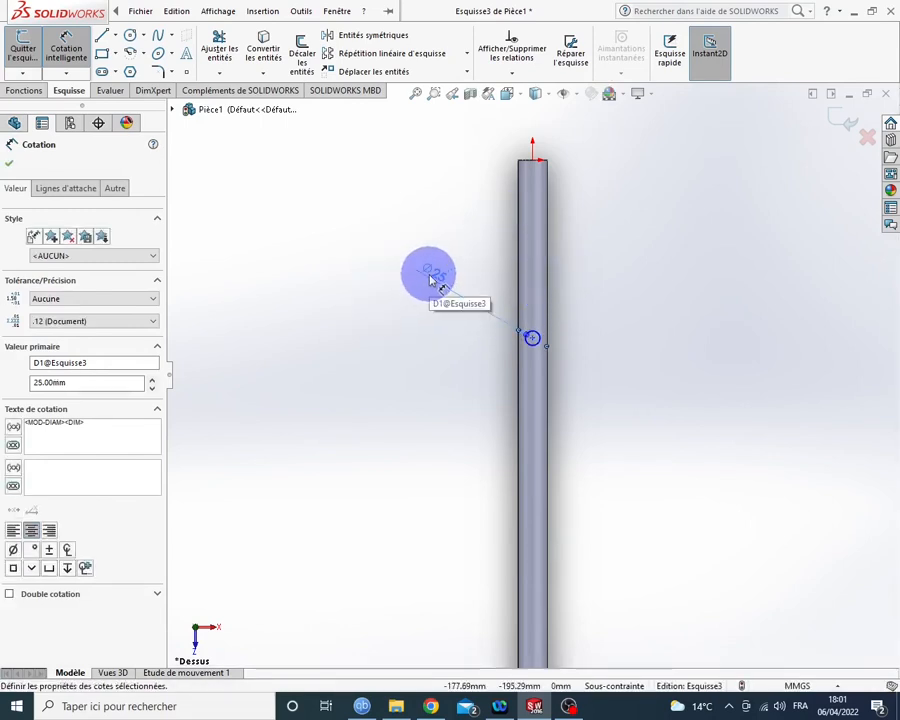
pyautogui.doubleClick(432, 275)
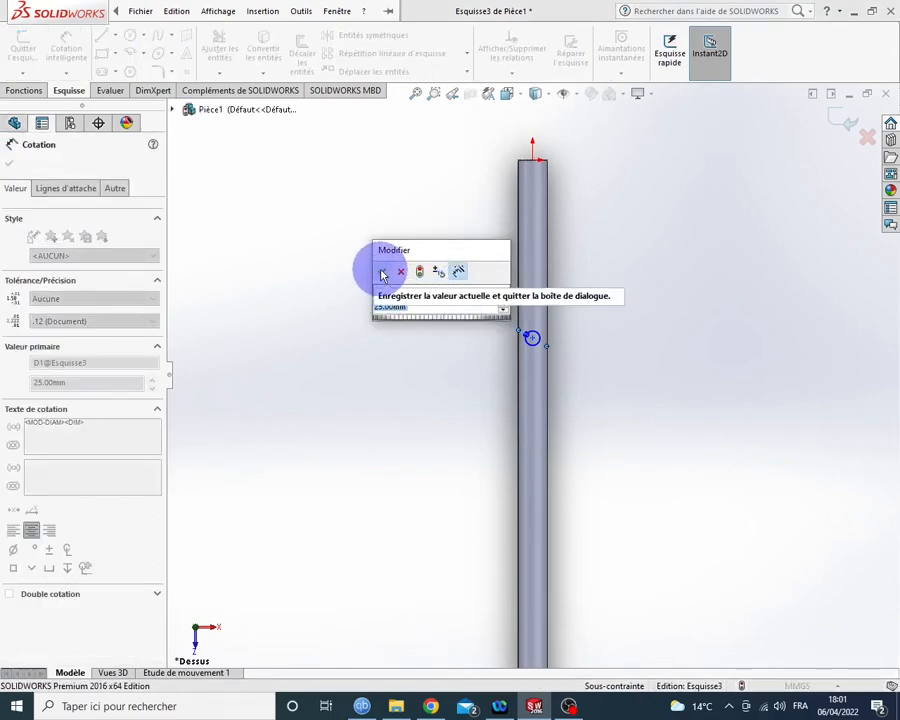
pyautogui.click(381, 274)
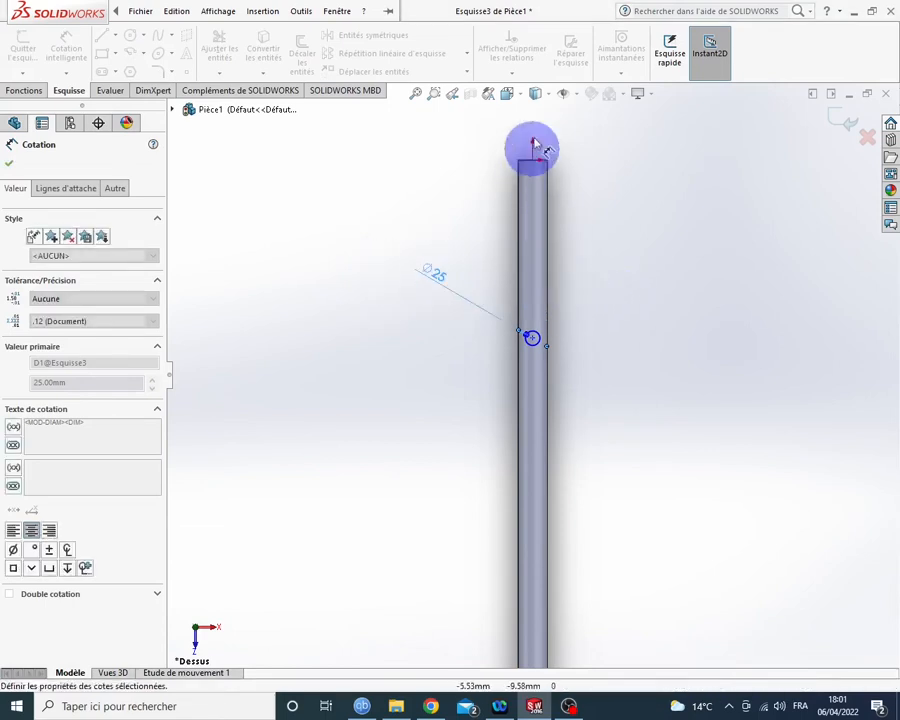
# Dimension the circle's distance from the tube's end edge at the origin and set it to 500 mm.
pyautogui.click(538, 337)
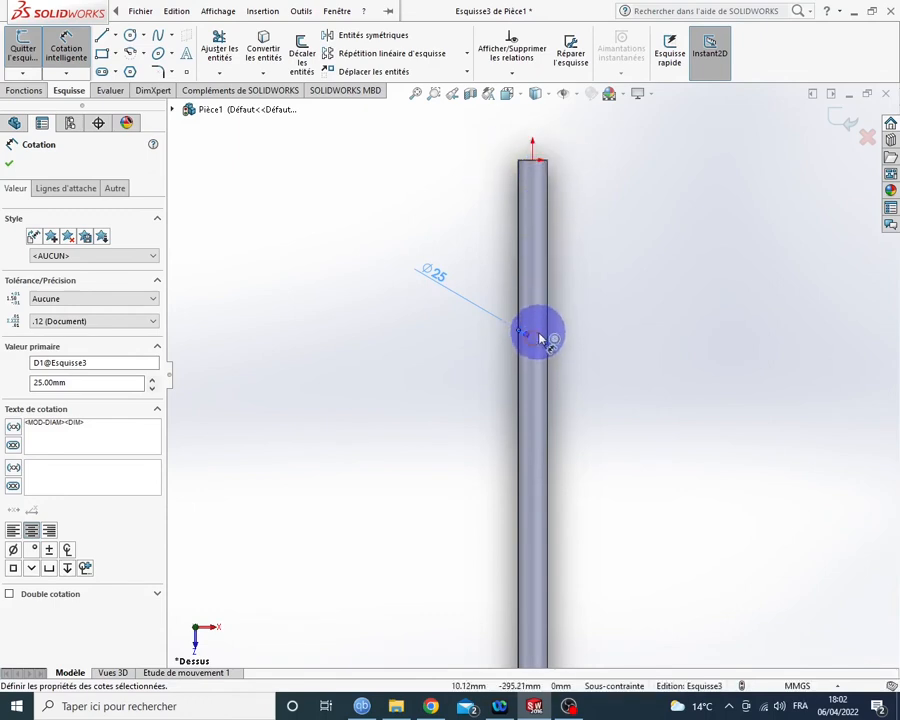
pyautogui.click(540, 174)
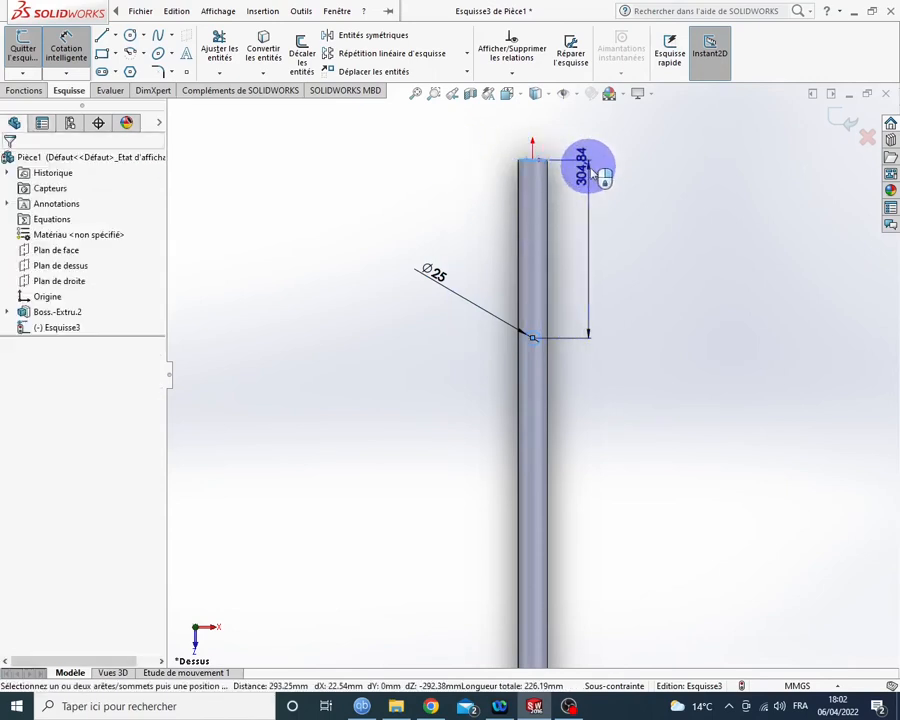
pyautogui.click(598, 176)
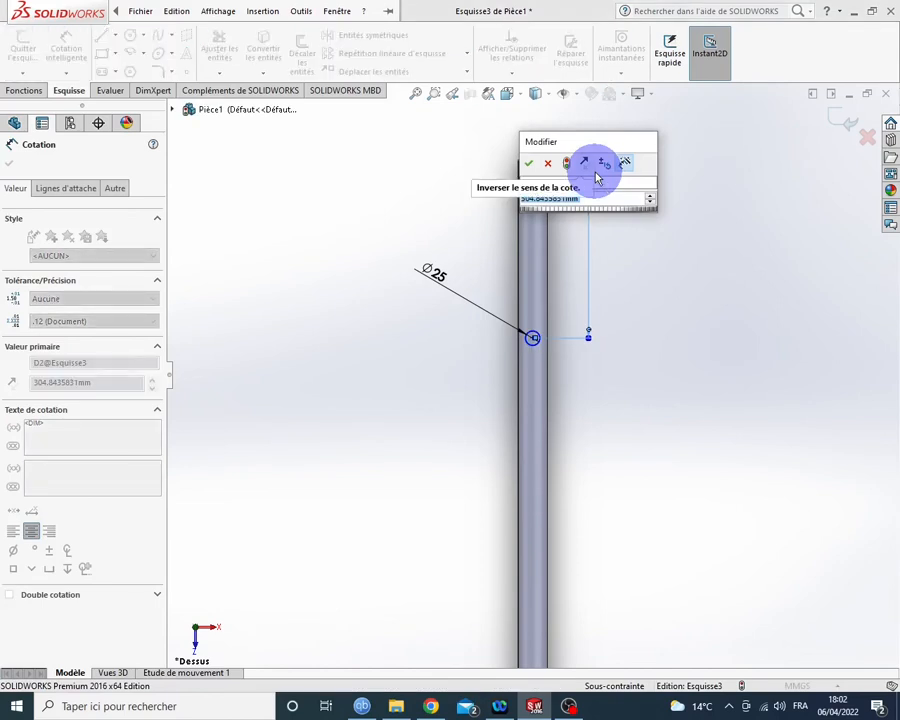
pyautogui.write('500')
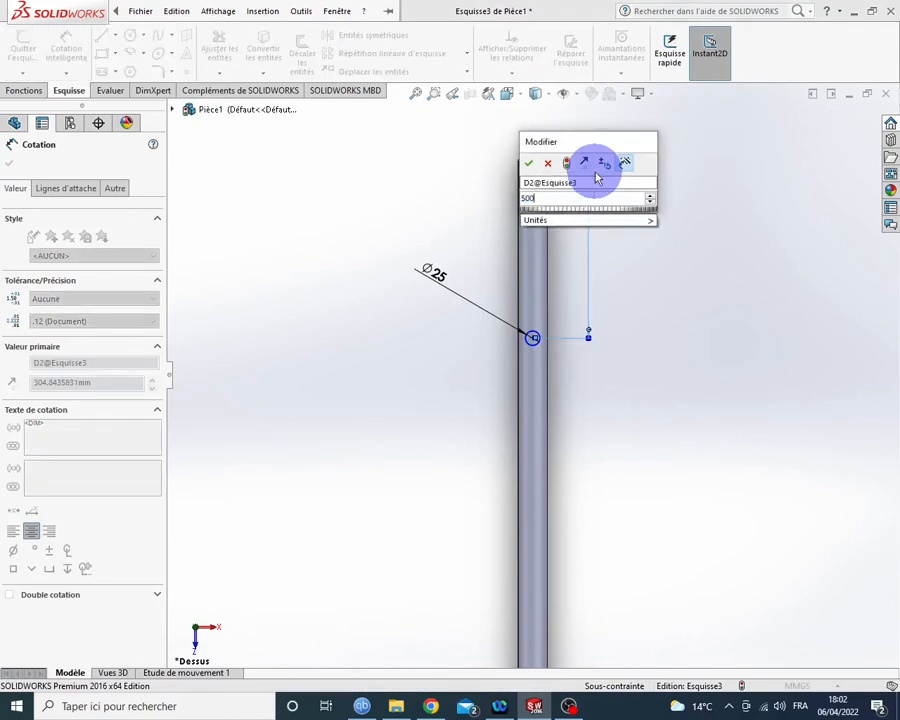
pyautogui.click(529, 167)
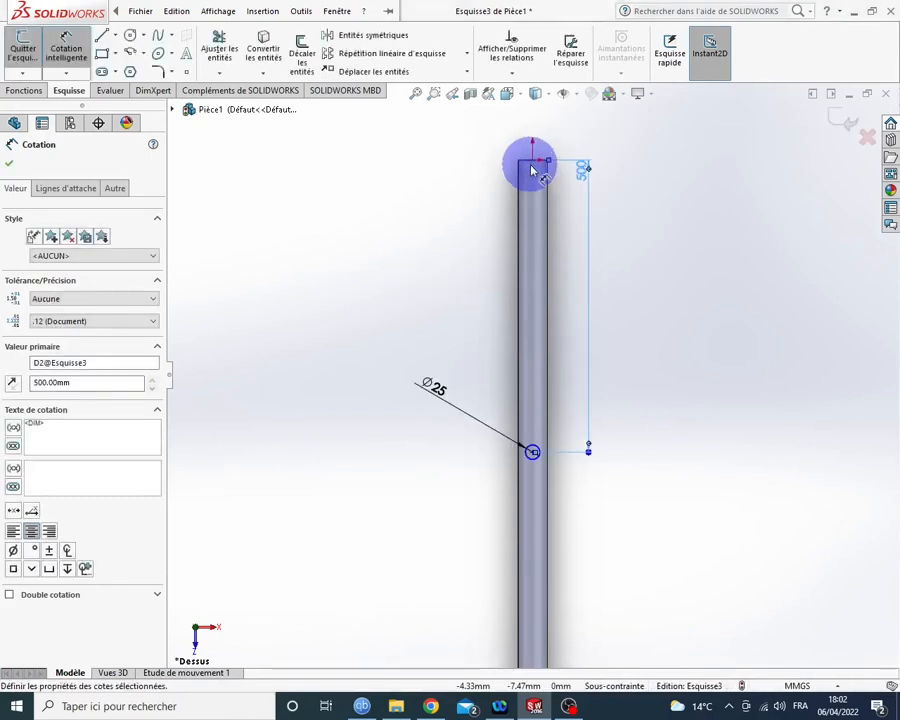
pyautogui.scroll(3, 612, 308)
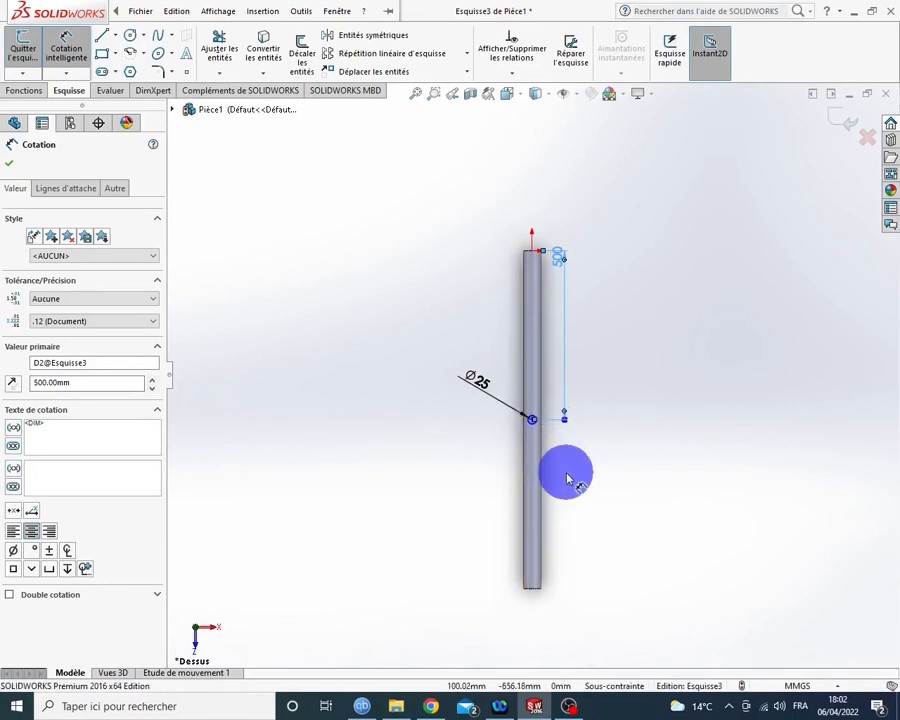
pyautogui.click(566, 478)
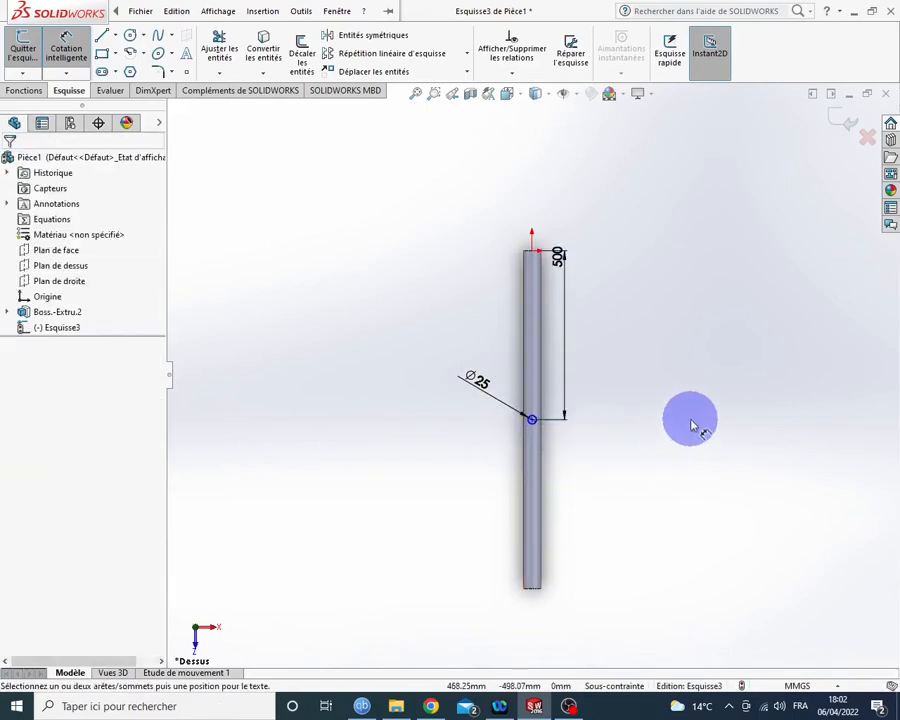
# Dimension the circle's lateral distance from the tube's side edge, accepting the proposed value.
pyautogui.scroll(-3, 536, 428)
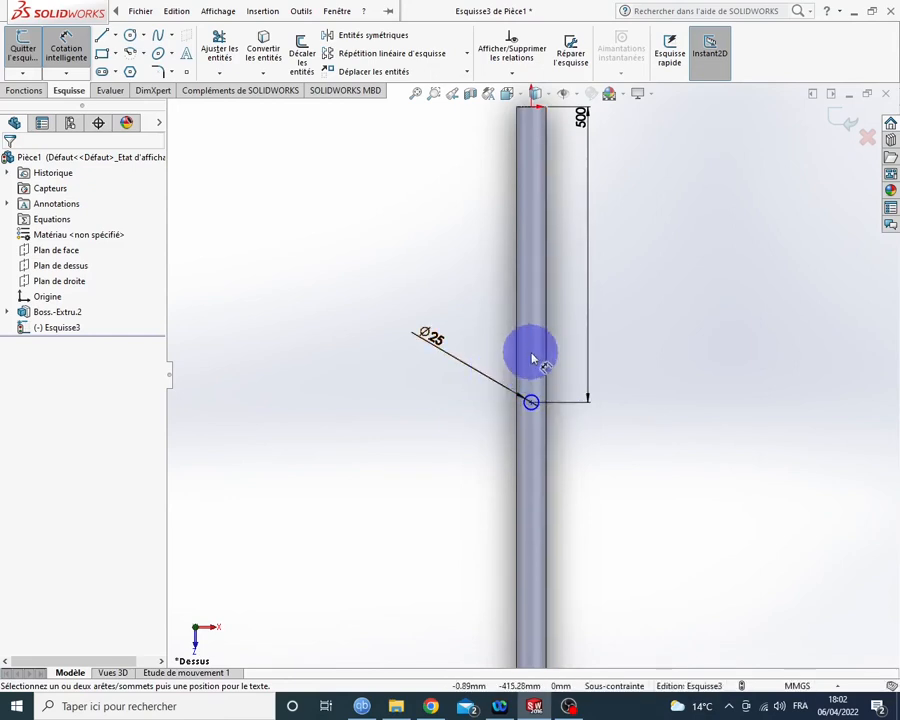
pyautogui.click(535, 416)
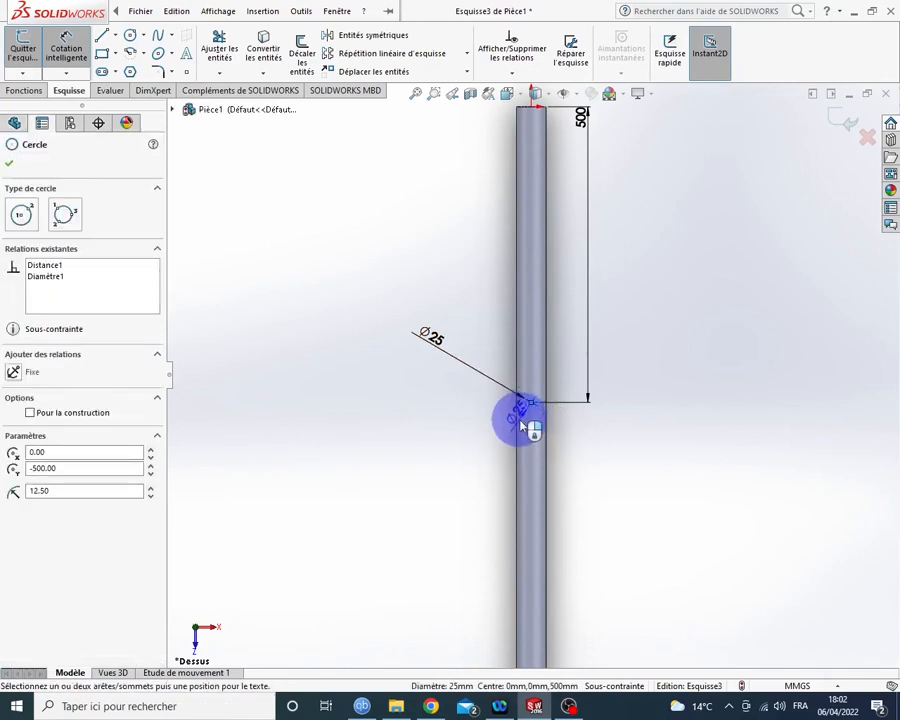
pyautogui.click(519, 426)
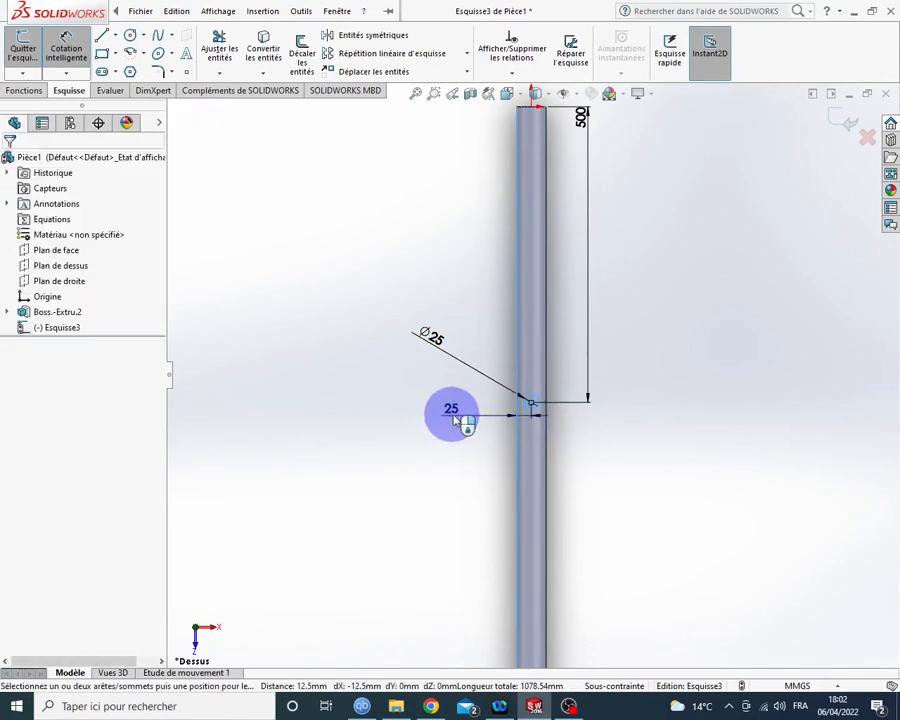
pyautogui.click(462, 418)
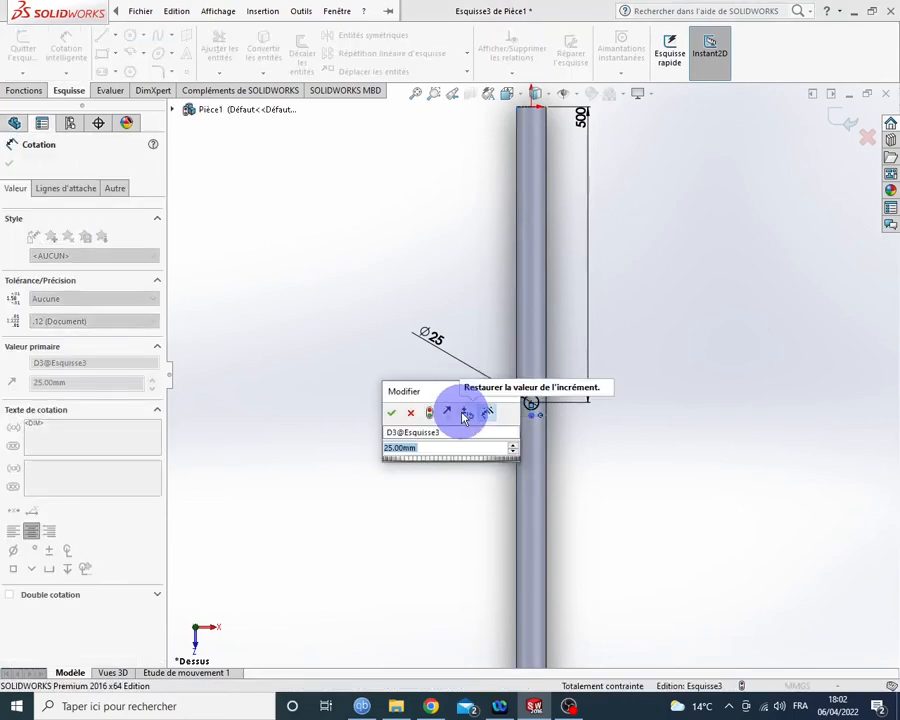
pyautogui.click(394, 414)
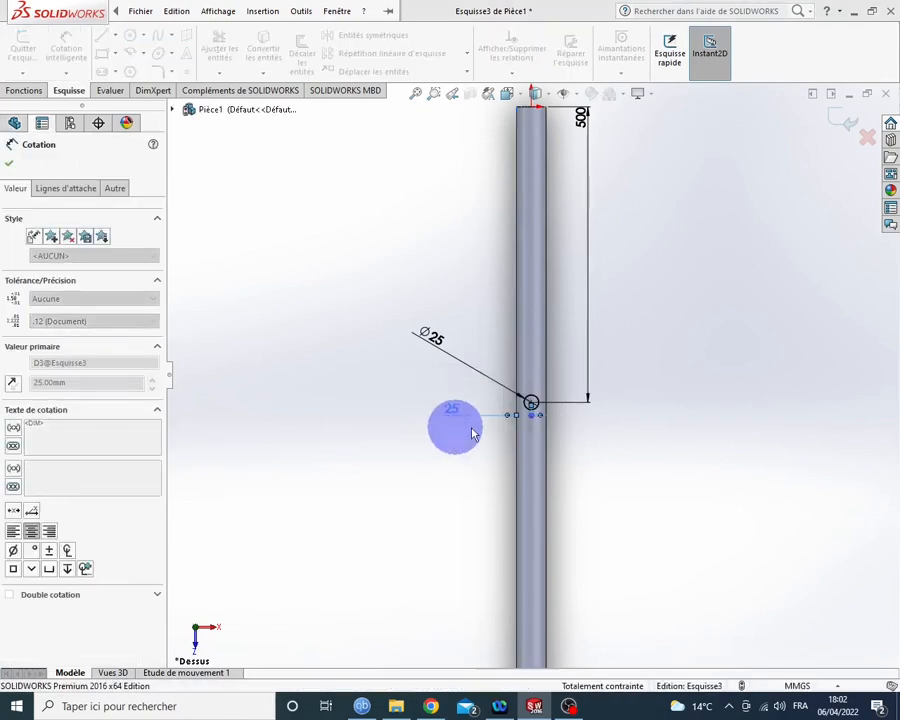
pyautogui.click(633, 447)
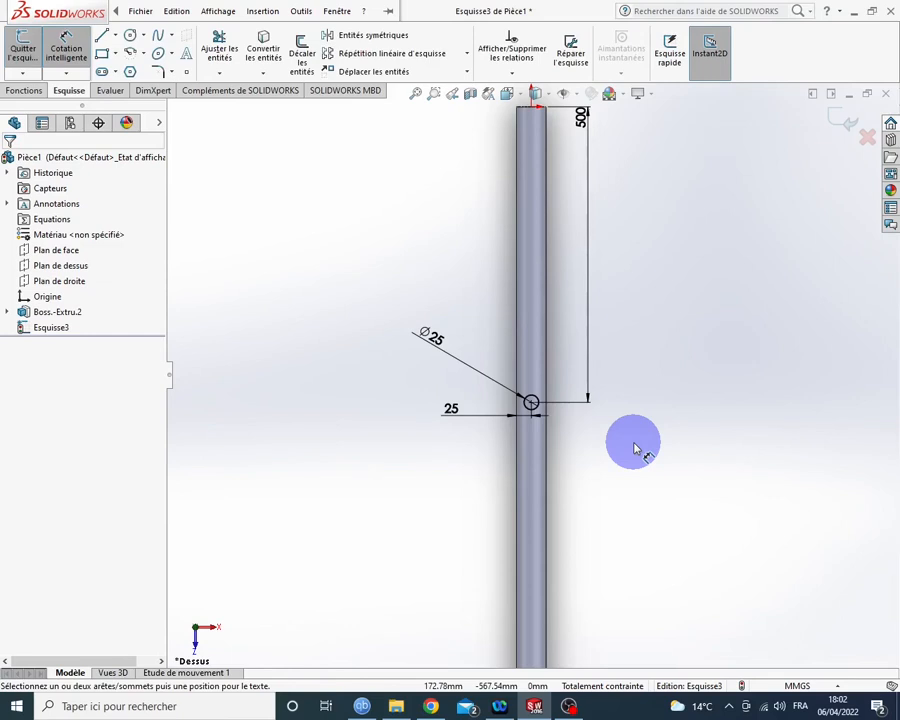
# Cut-extrude the 25 mm circle through all (A travers tout) in both directions to pierce both walls of the tube.
pyautogui.click(22, 91)
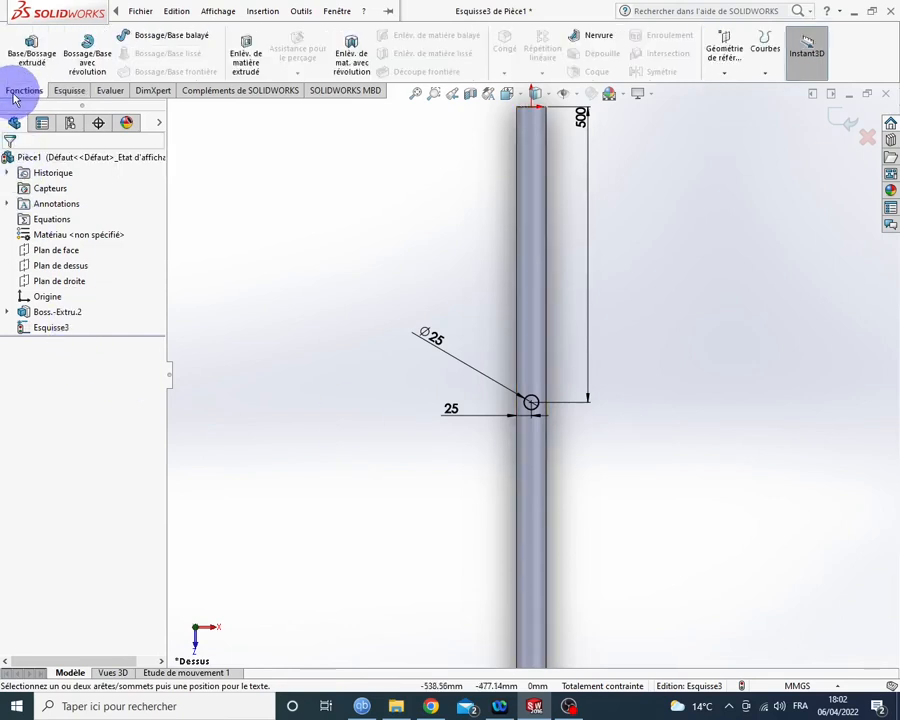
pyautogui.click(250, 58)
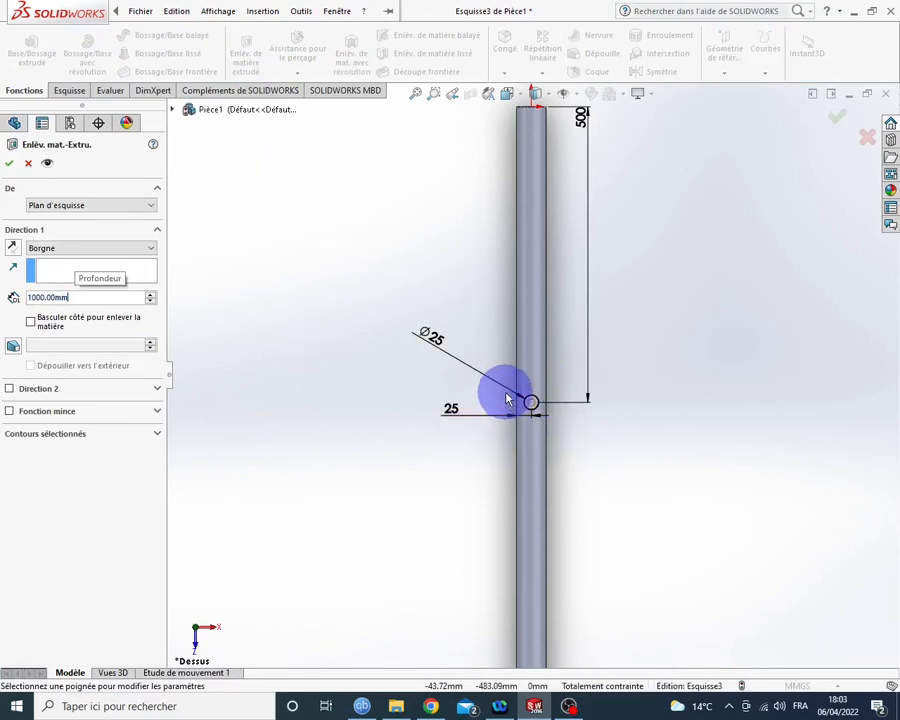
pyautogui.moveTo(360, 358); pyautogui.dragTo(545, 403, button='middle')
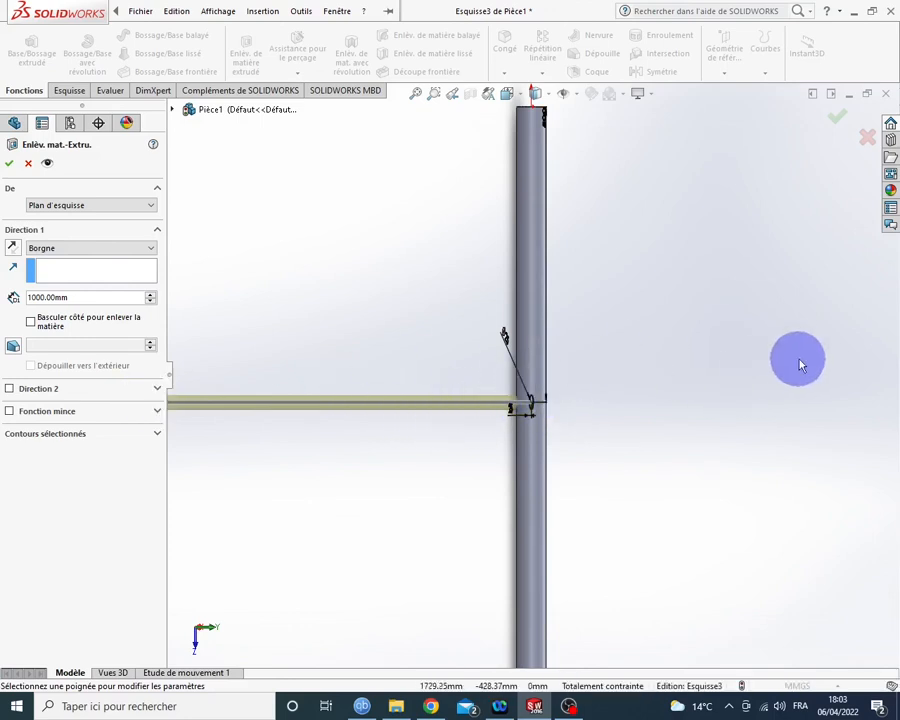
pyautogui.click(114, 253)
pyautogui.click(96, 271)
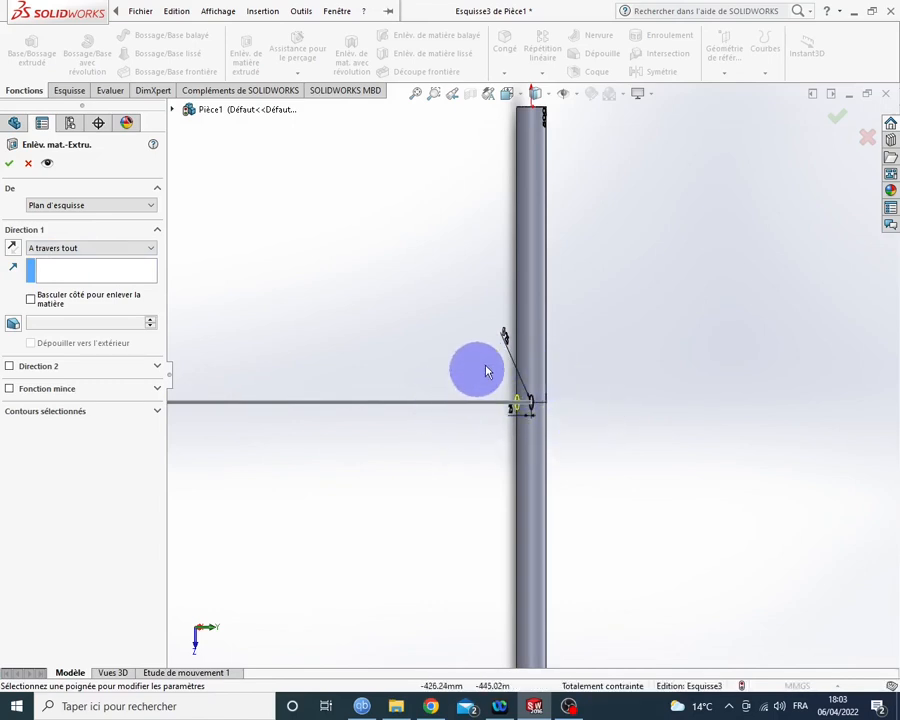
pyautogui.click(10, 367)
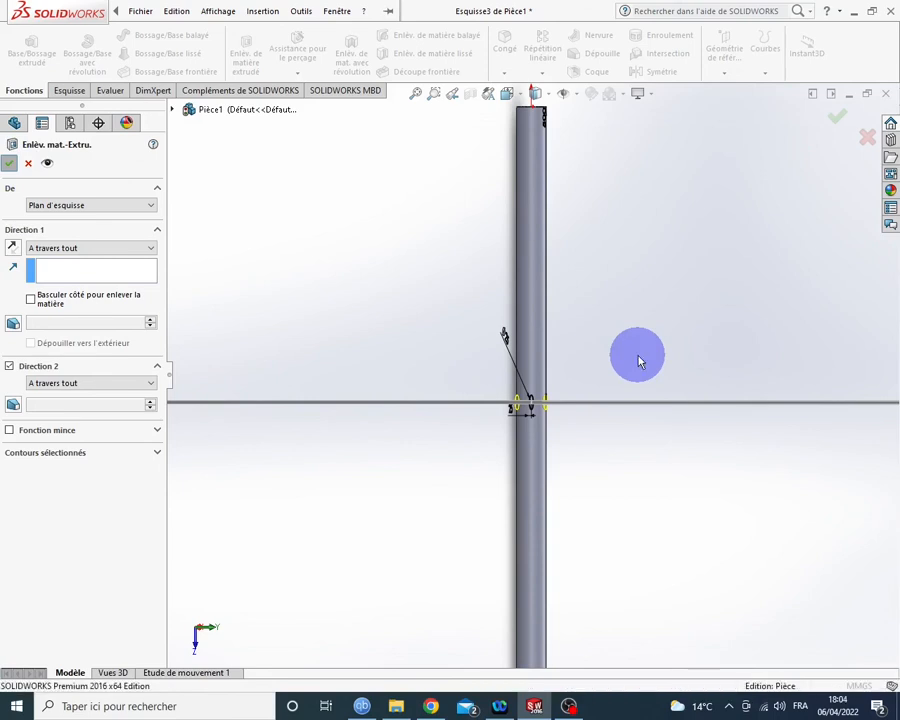
pyautogui.press('Return')
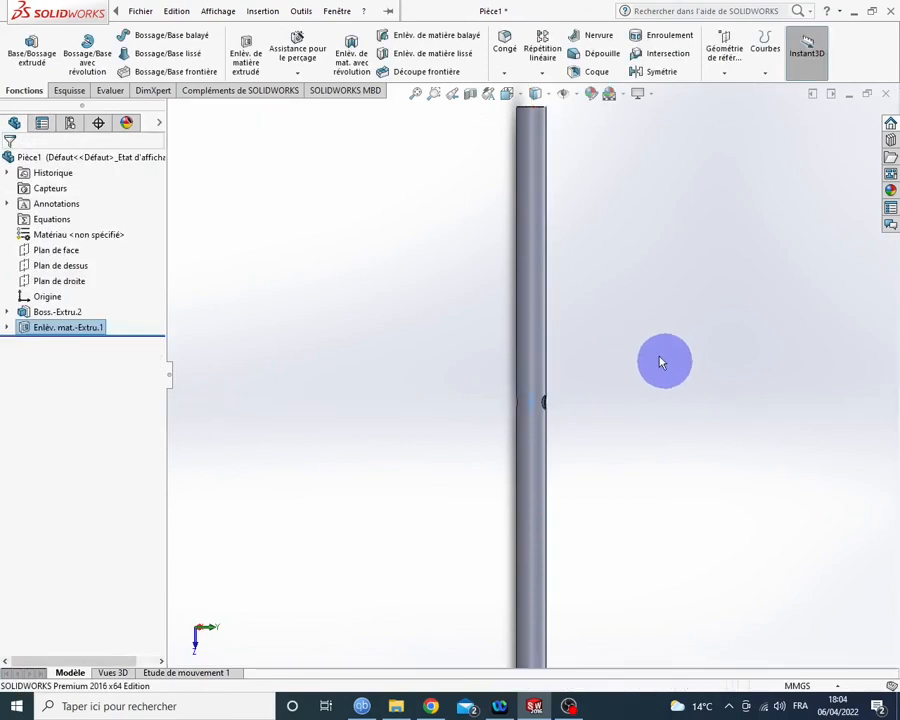
pyautogui.moveTo(587, 434); pyautogui.dragTo(688, 393, button='middle')
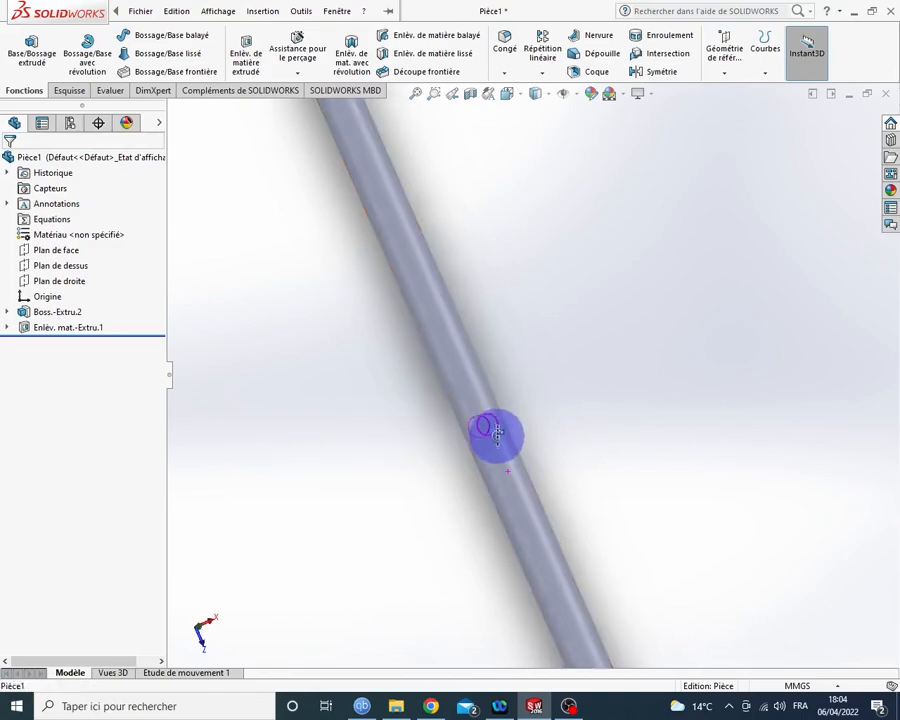
pyautogui.scroll(5, 548, 424)
pyautogui.scroll(2, 548, 424)
pyautogui.scroll(-2, 430, 390)
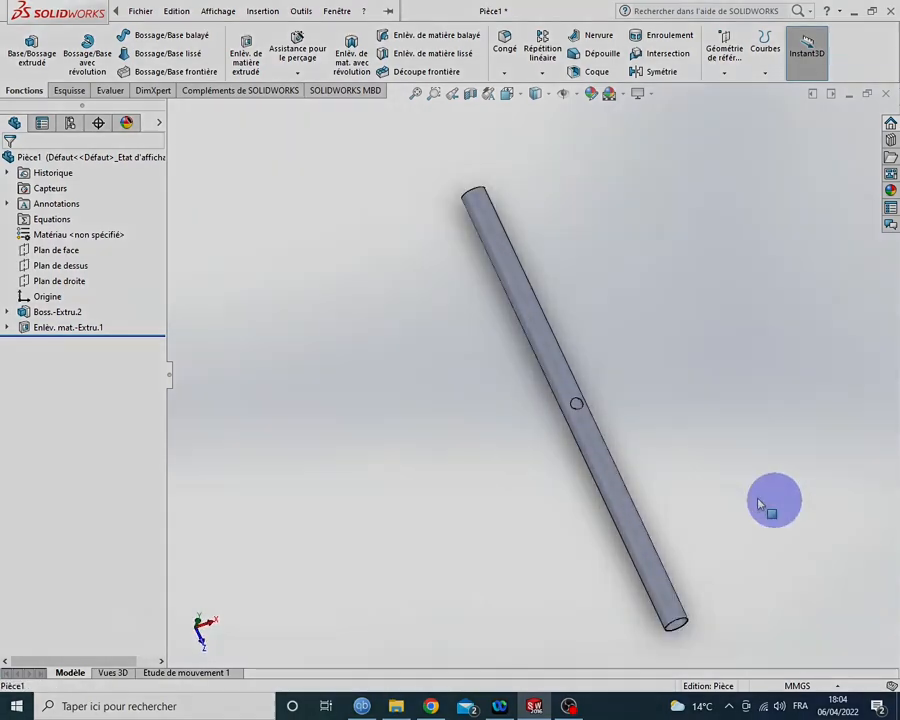